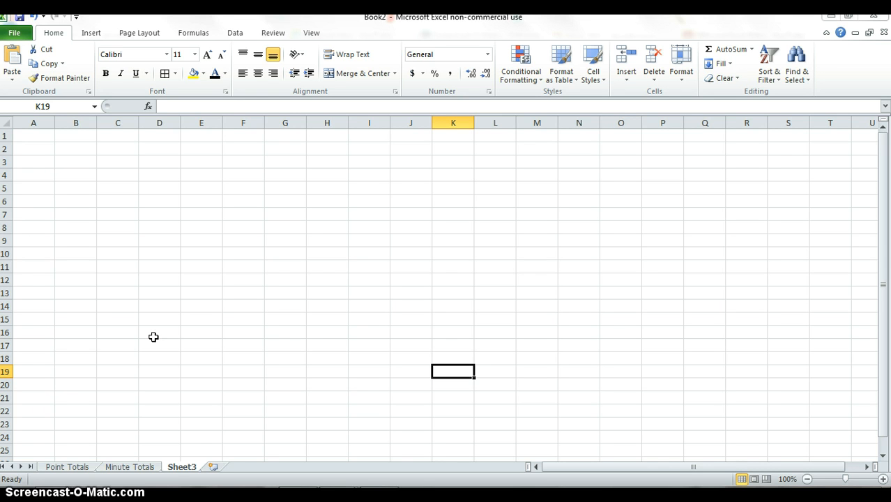
On the Point Totals sheet, insert a blank column between the Rank and PLAYER columns
key(ctrl+Page_Up)
key(ctrl+Page_Up)
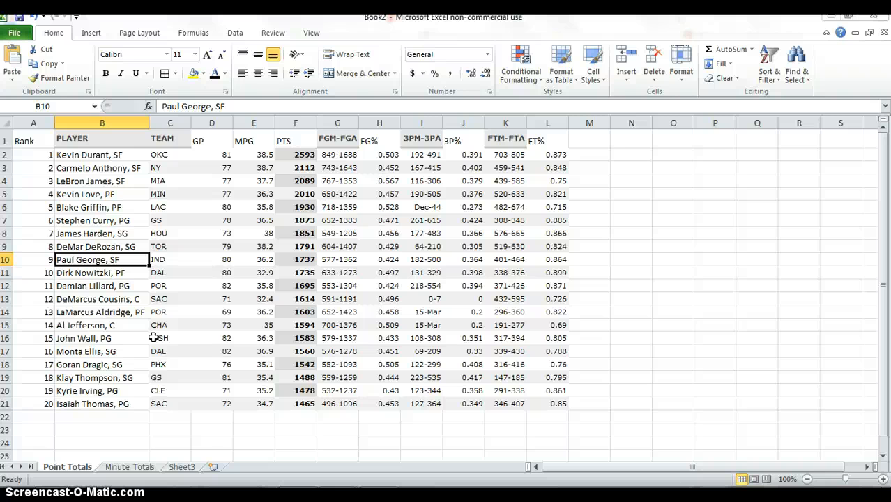
key(ctrl+space)
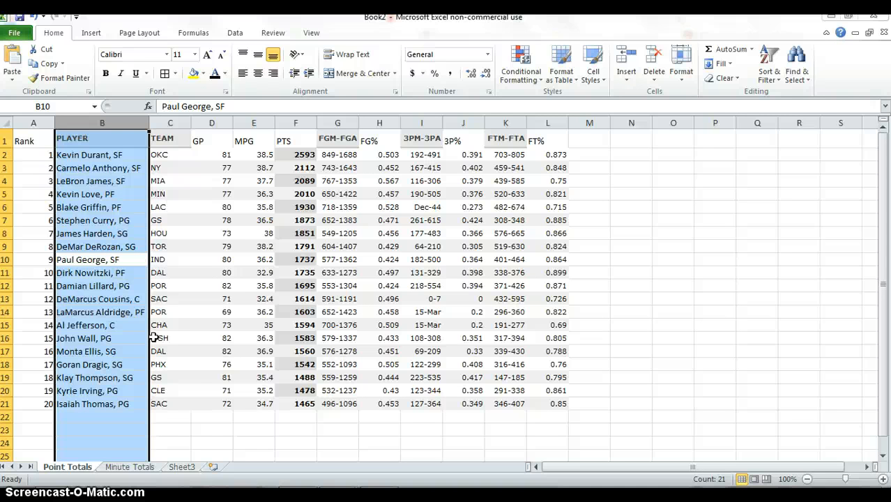
right_click(155, 340)
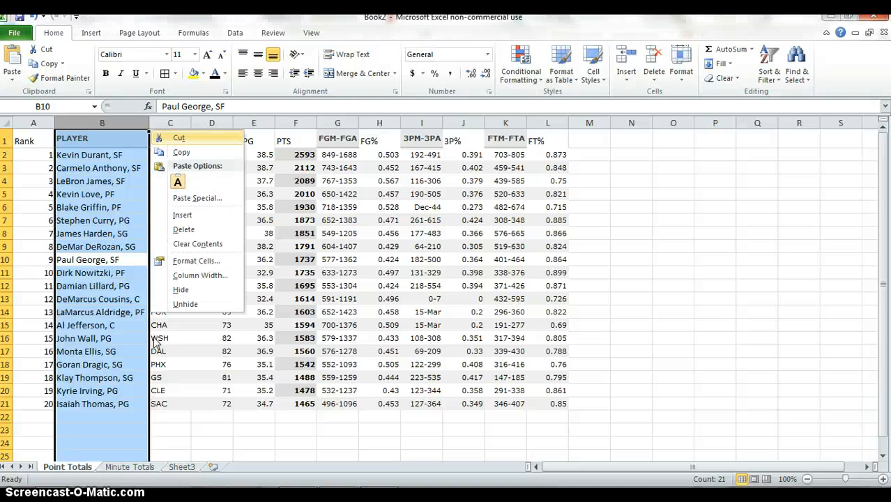
key(i)
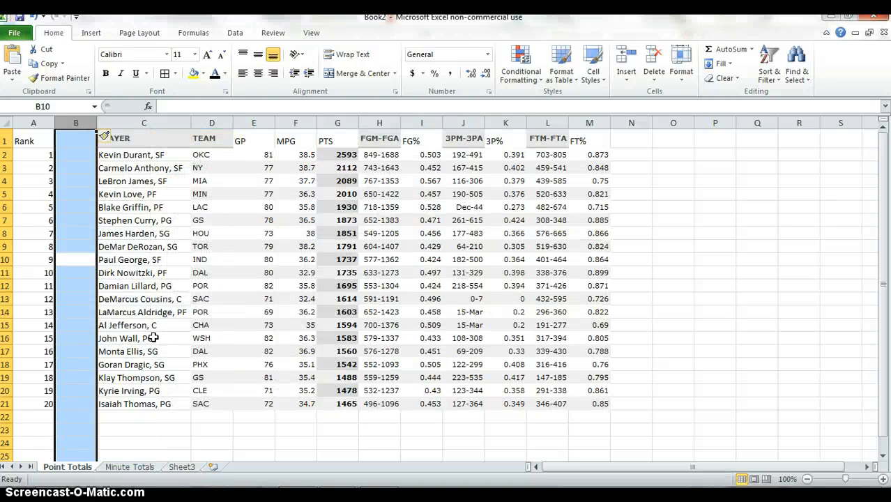
Enter the formula =LEFT(C2,5) in cell B2 to extract the first five characters of the player entry
key(Left)
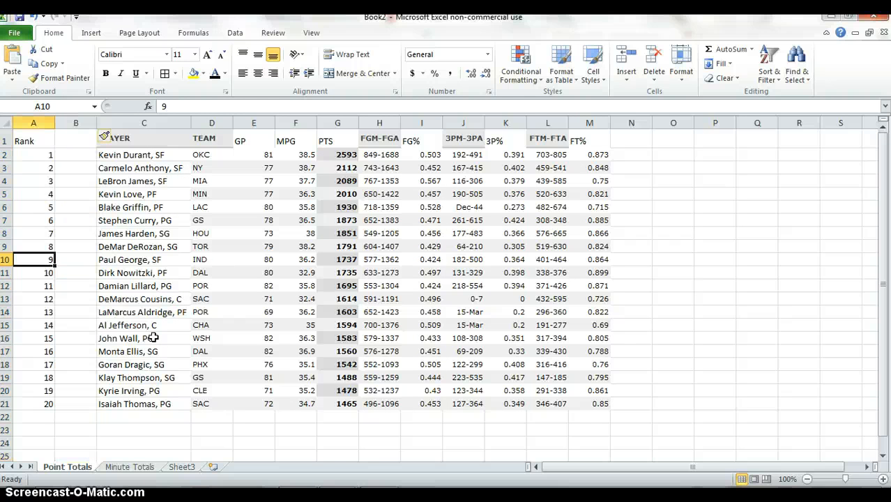
key(Down)
key(Down)
key(Right)
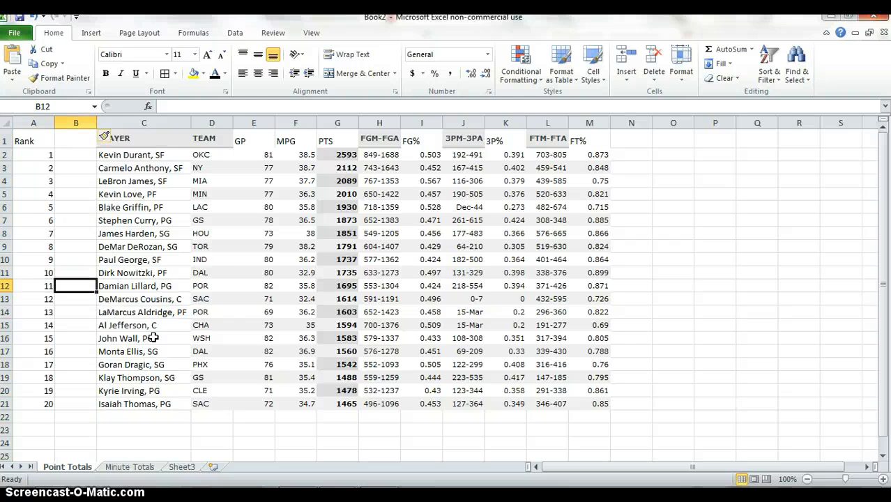
key(Up)
key(Up)
key(Up)
key(Up)
key(Up)
key(Up)
key(Up)
key(Up)
key(Up)
key(Up)
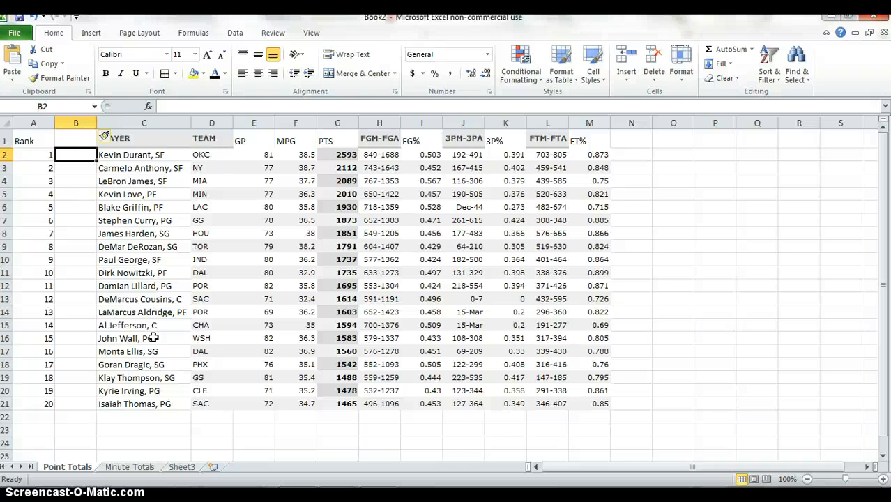
text(=)
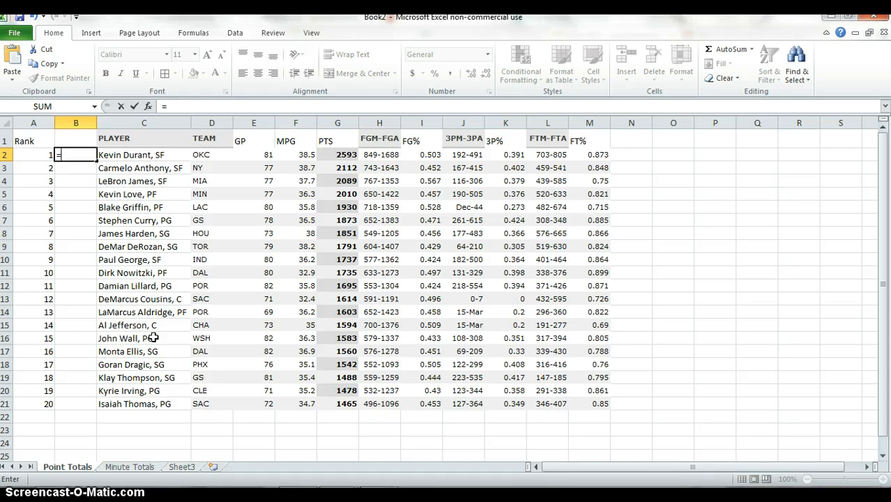
text(lef)
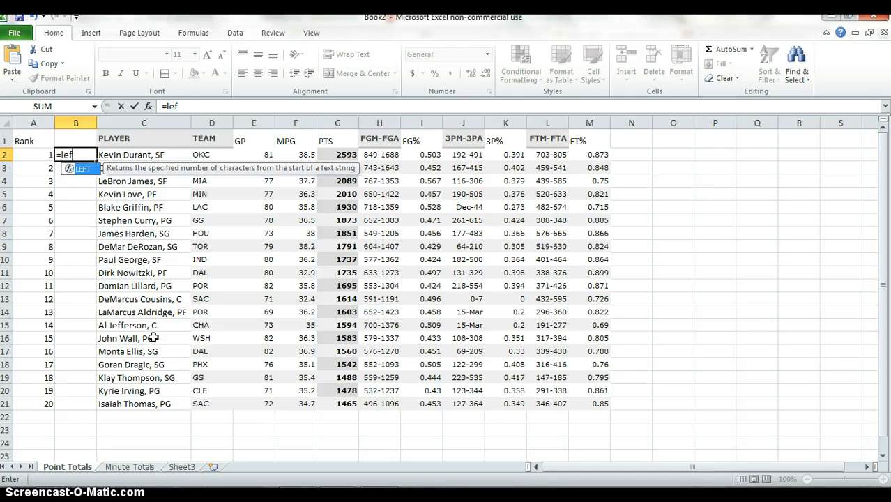
text(t()
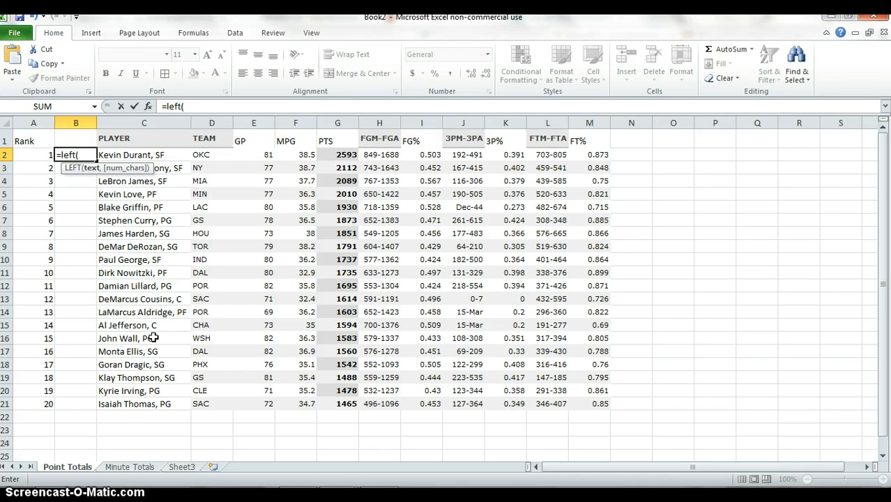
key(Right)
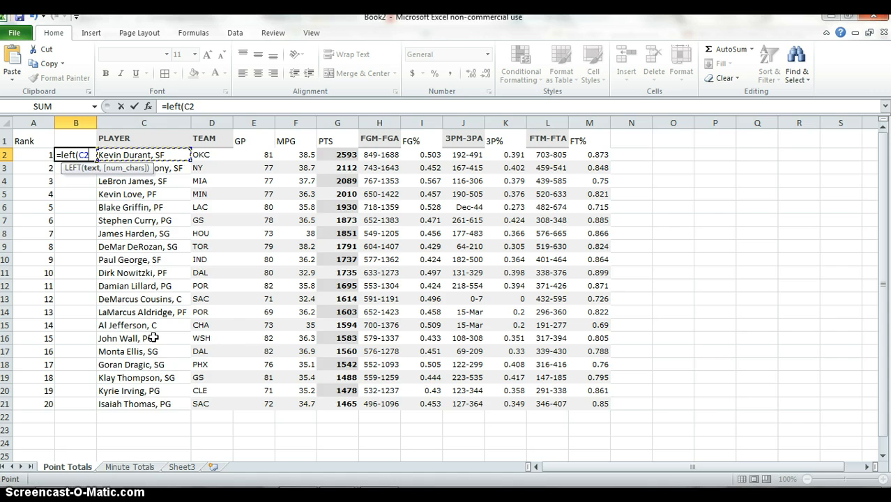
text(,5)
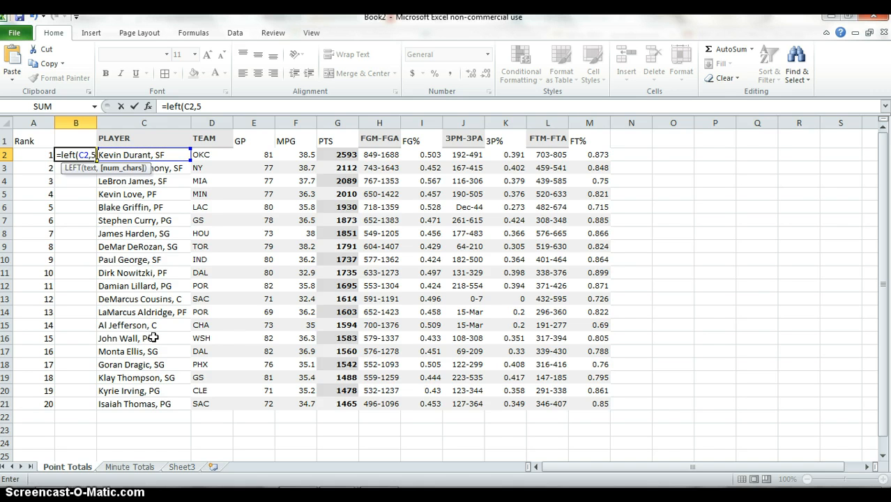
text())
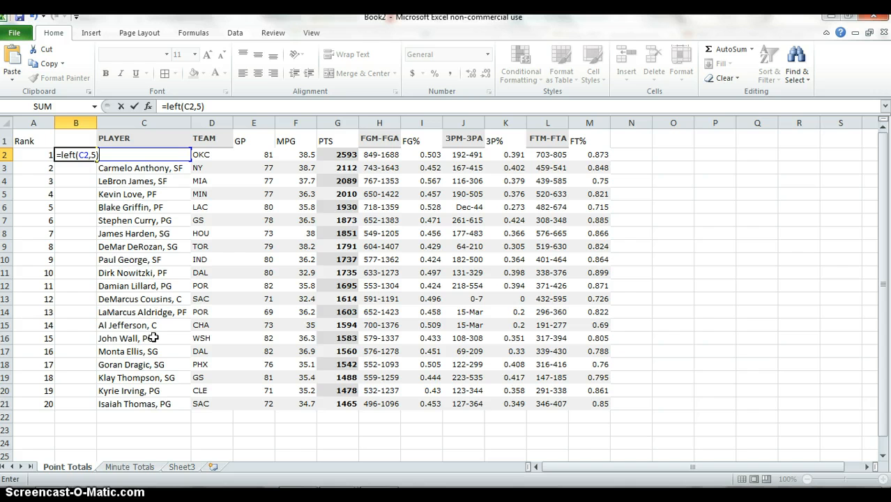
key(Return)
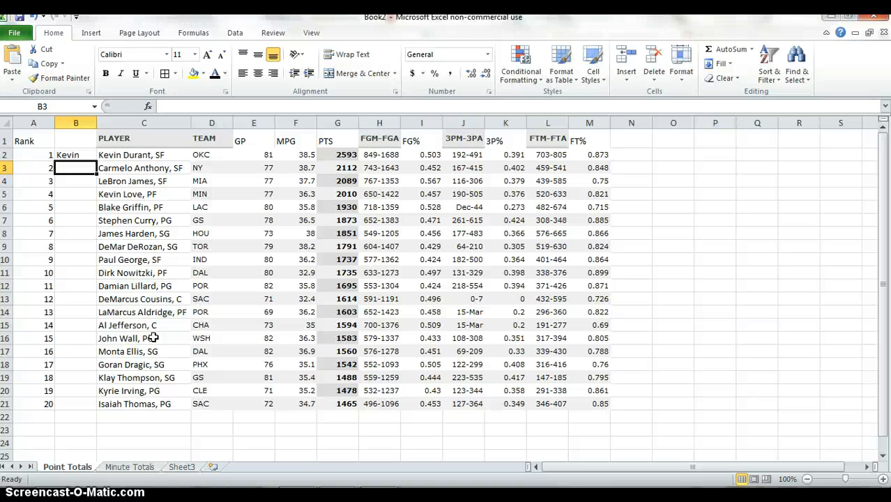
Fill the LEFT formula from B2 down to B21, the last player row
key(Right)
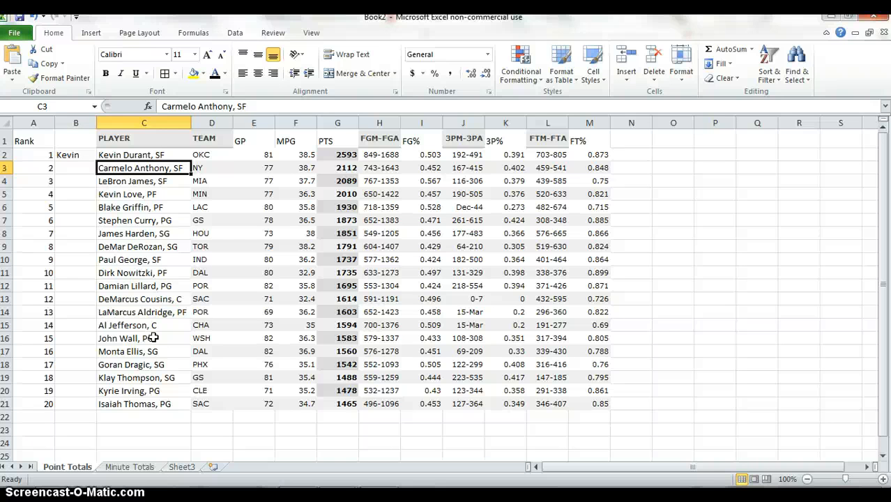
key(ctrl+Down)
key(Left)
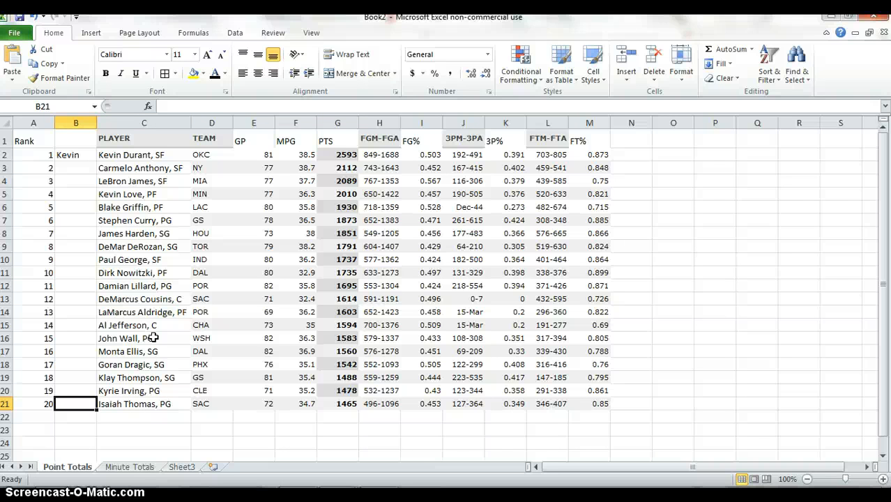
key(ctrl+shift+Up)
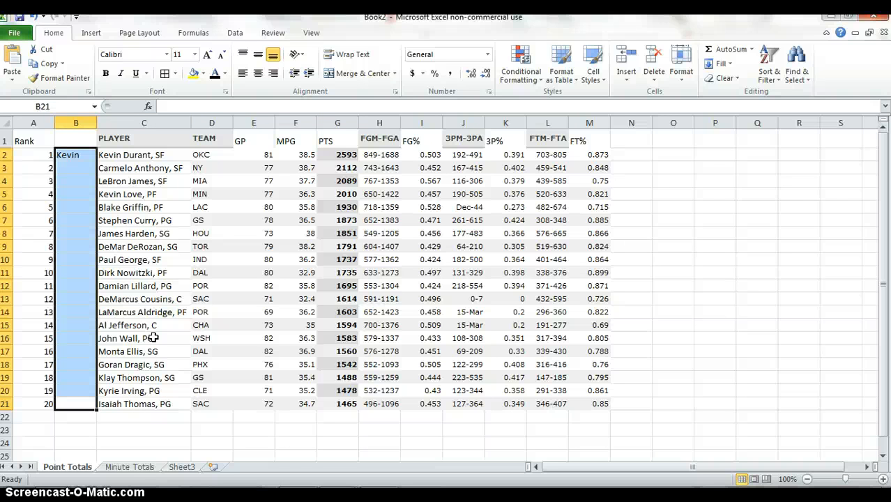
key(ctrl+d)
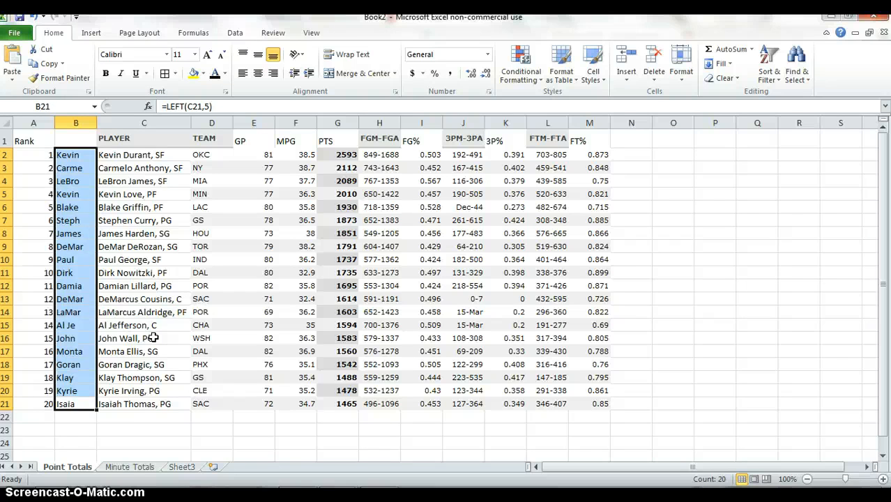
Examine the extracted text in column B against the full player names in column C
key(Down)
key(Up)
key(Up)
key(Up)
key(Up)
key(Up)
key(Up)
key(Up)
key(Up)
key(Up)
key(Up)
key(Up)
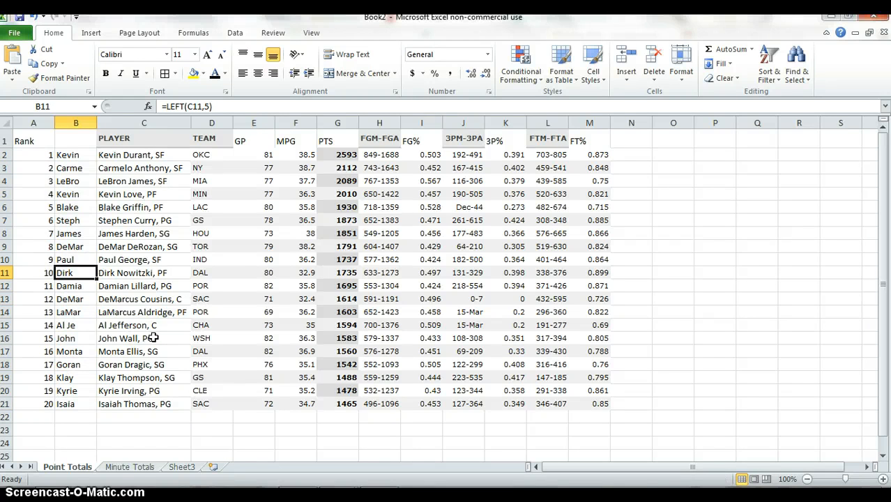
key(Up)
key(Up)
key(Up)
key(Up)
key(Up)
key(Up)
key(Up)
key(Up)
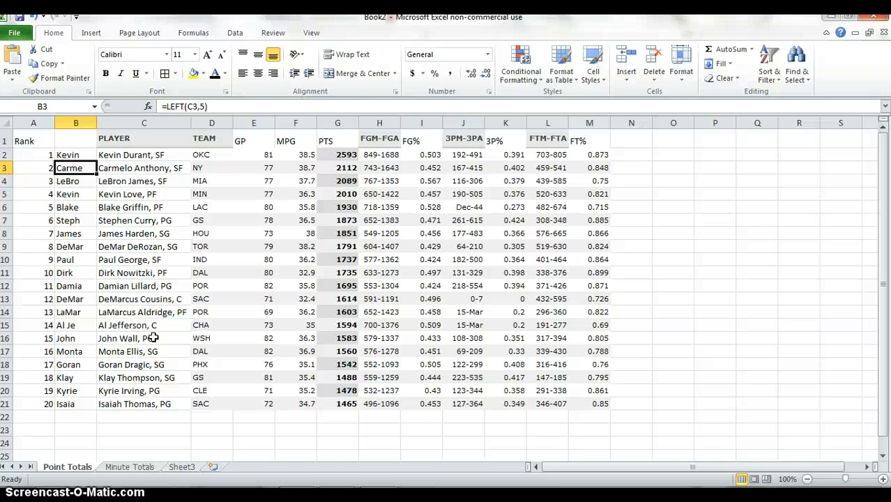
key(Down)
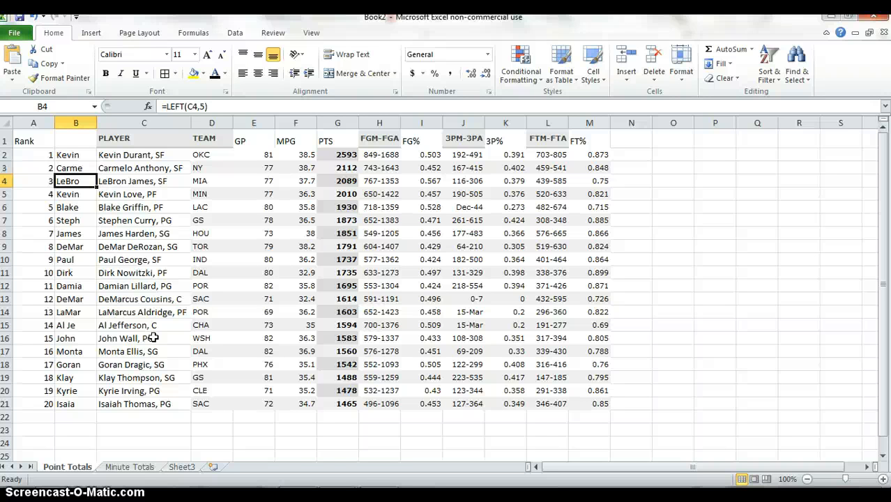
key(Down)
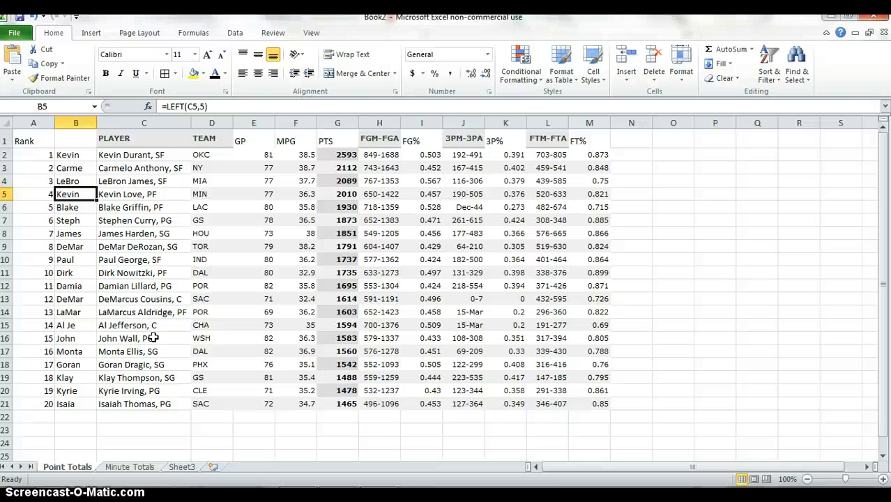
Clear the LEFT formulas from cells B2 to B21 and return to B2
key(Up)
key(Up)
key(Up)
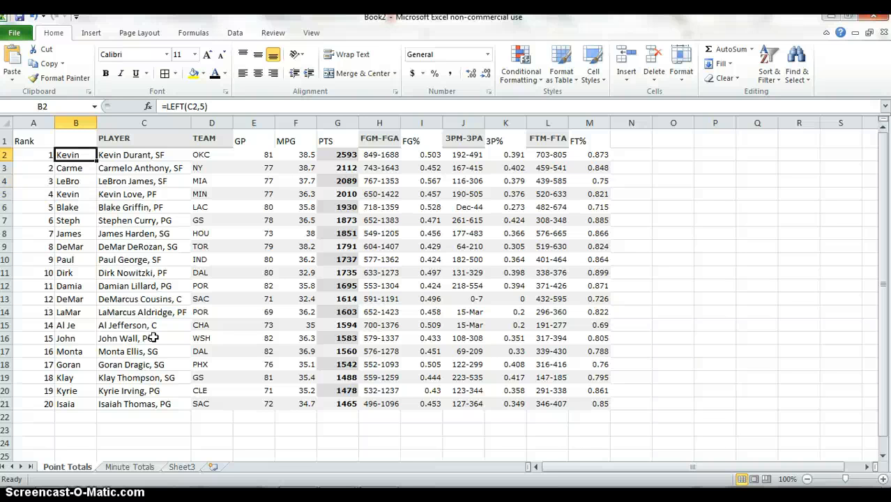
key(ctrl+shift+Down)
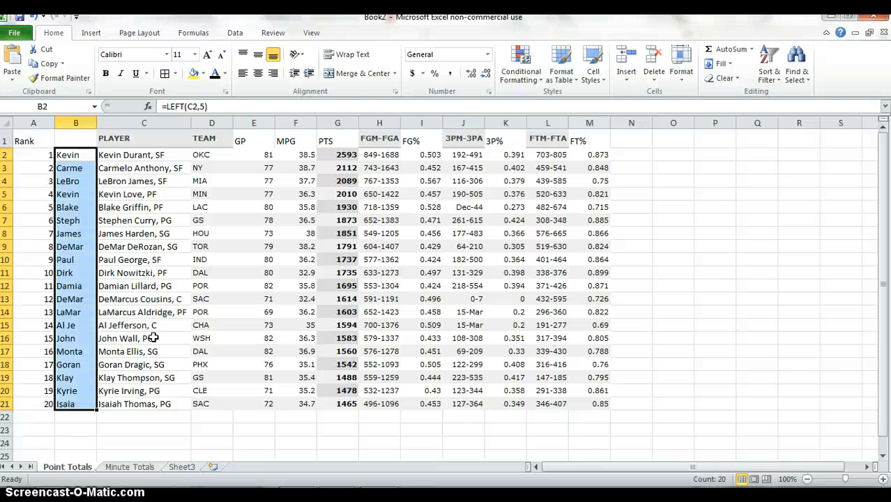
key(Delete)
key(Down)
key(Up)
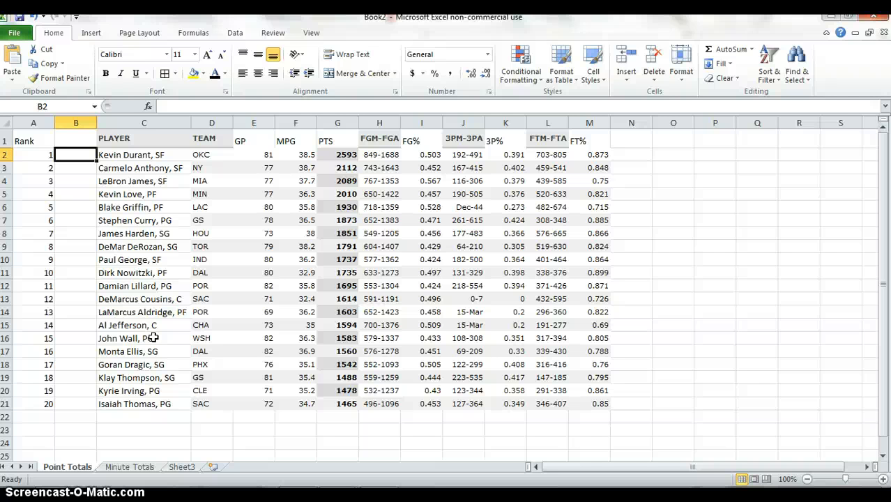
Enter =LEFT(C2,FIND(",",C2)-1) in cell B2 to extract the player's name before the comma
text(=l)
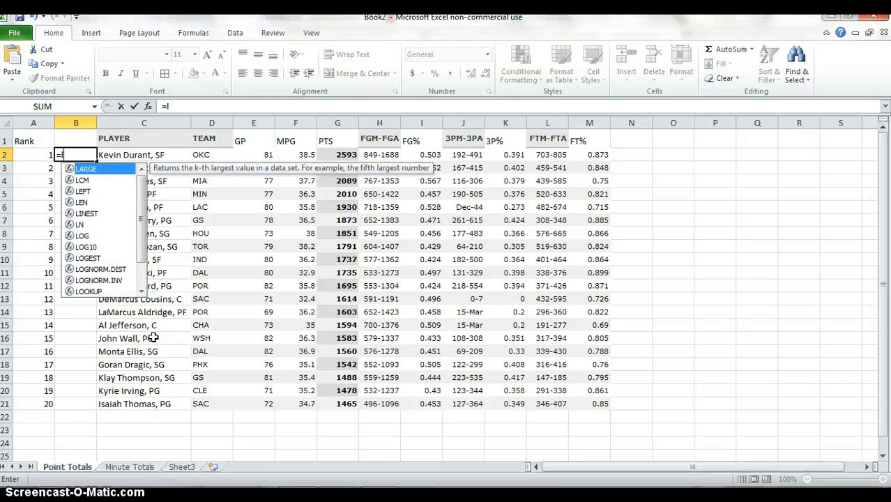
text(eft()
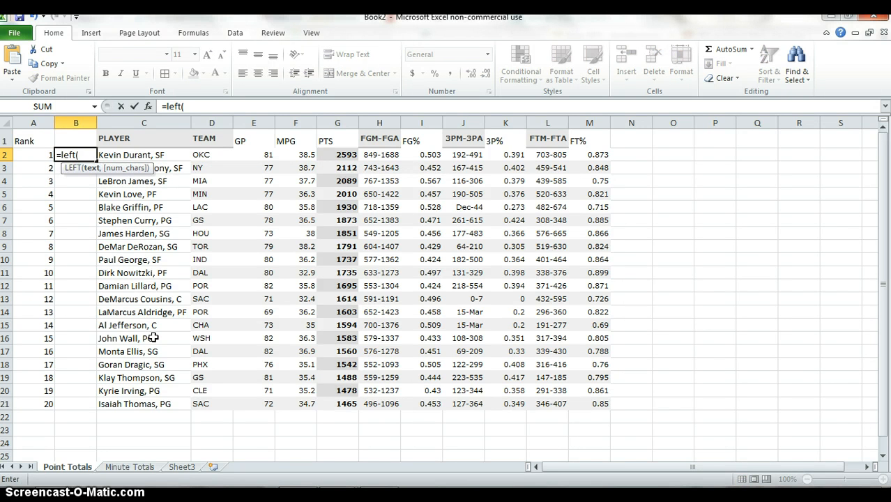
key(Right)
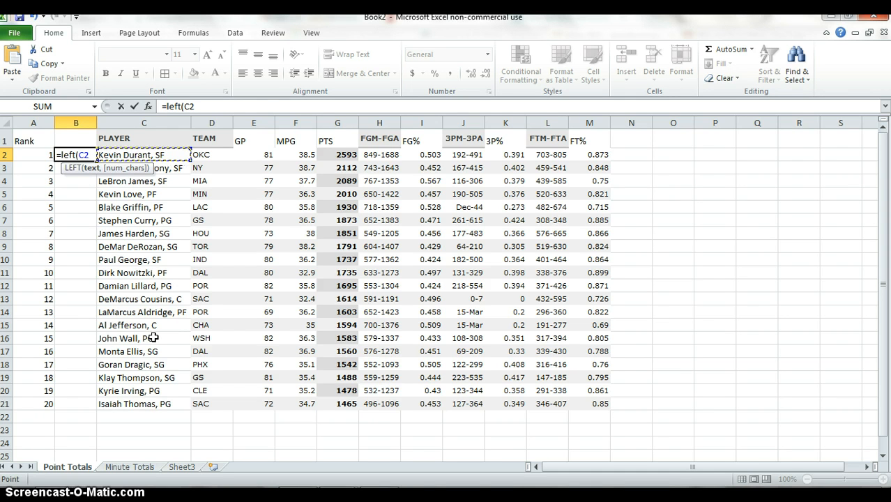
text(,)
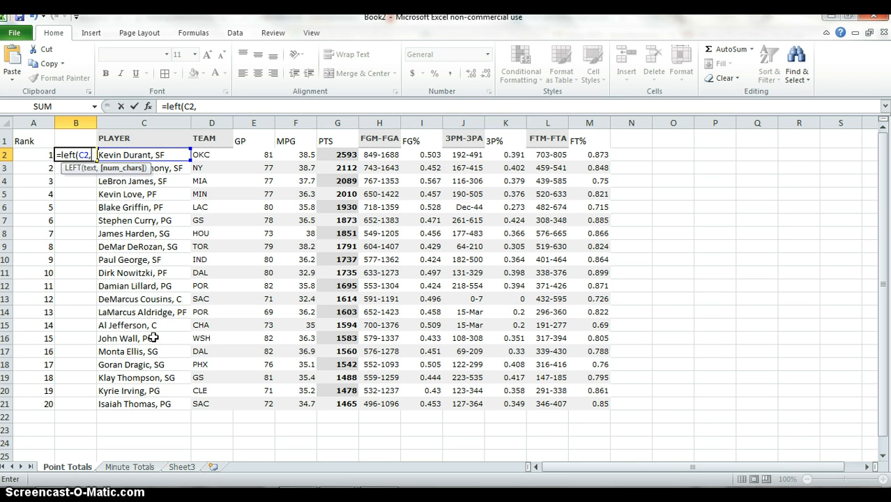
text(fi)
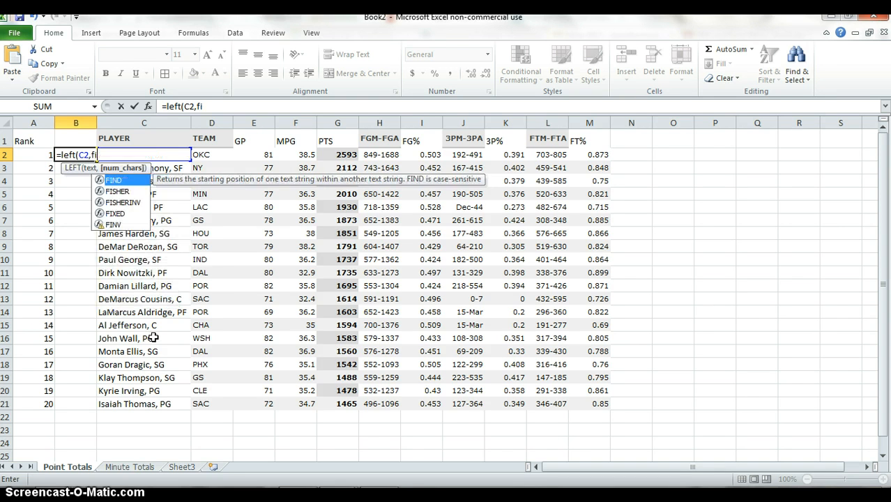
text(nd)
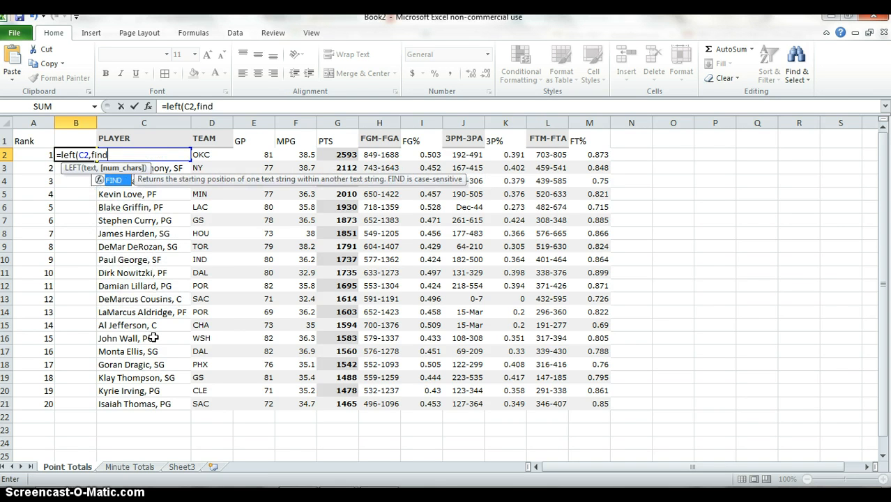
text(()
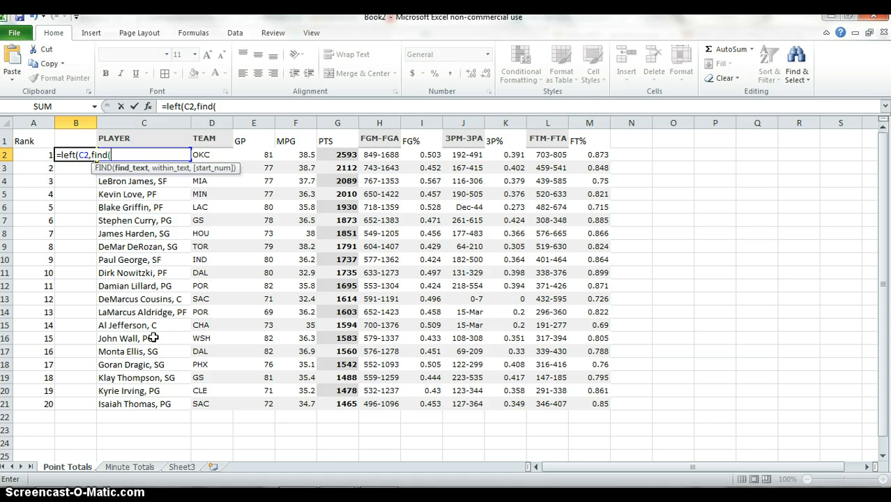
text(",")
text(,)
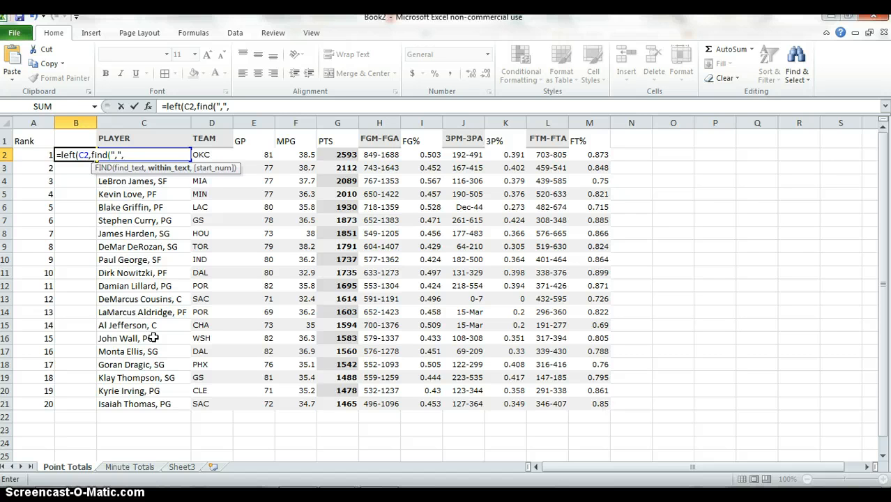
key(Right)
text())
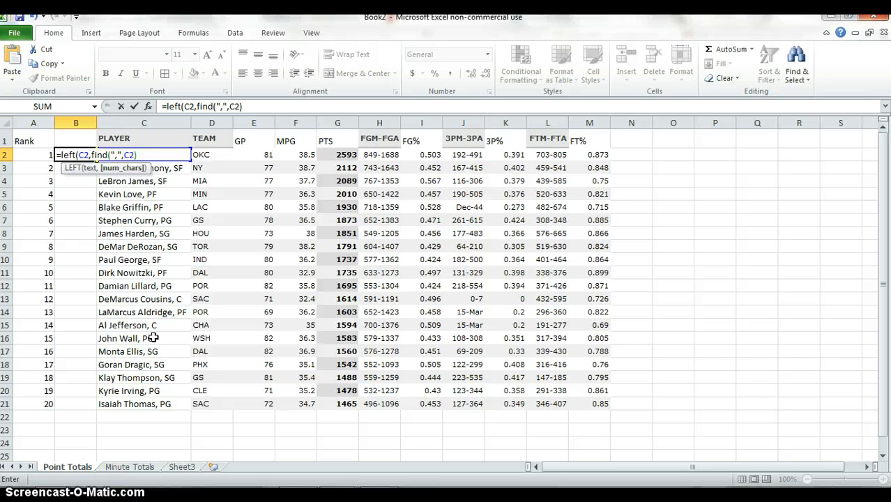
text(-1))
key(Return)
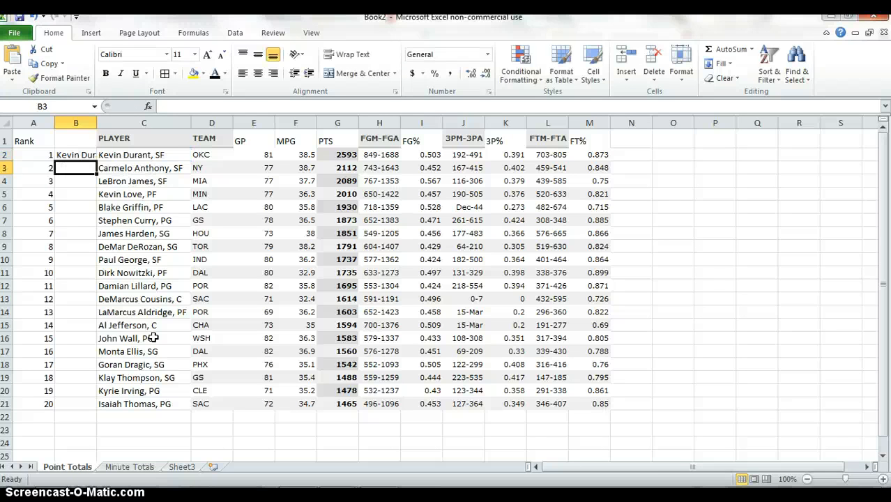
AutoFit column B's width to the extracted name in B2
key(Up)
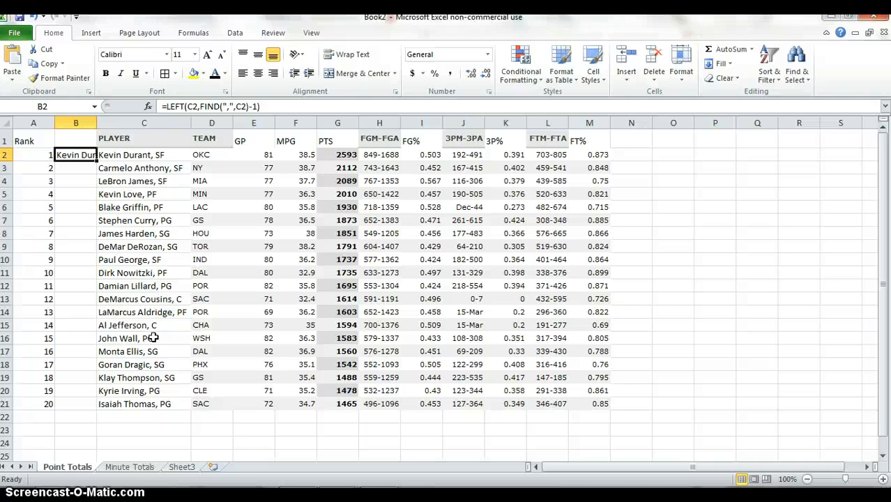
key(ctrl+space)
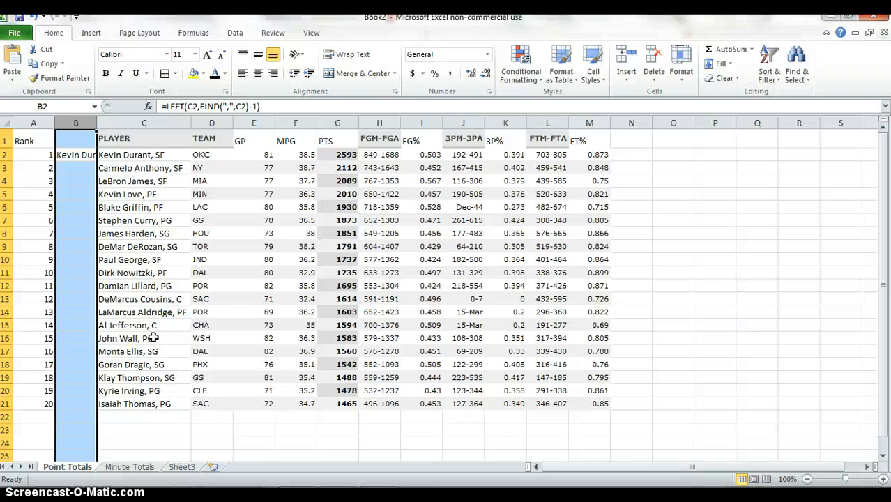
key(alt+h)
key(o)
key(i)
key(Down)
key(Up)
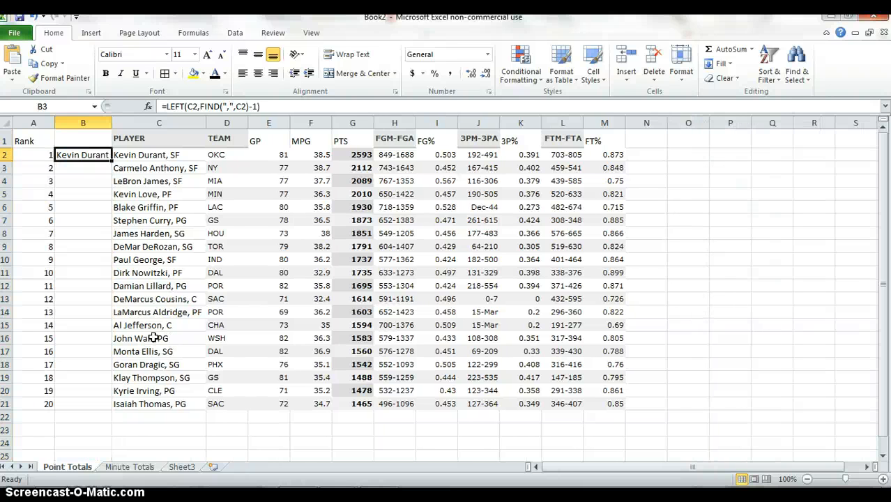
Fill the LEFT and FIND formula from B2 down to B21, the last player row
key(Right)
key(ctrl+Down)
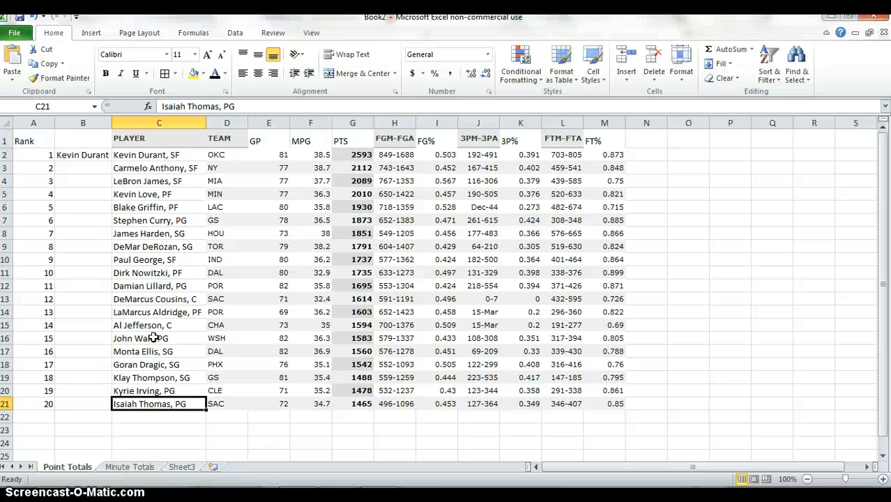
key(Left)
key(ctrl+shift+Up)
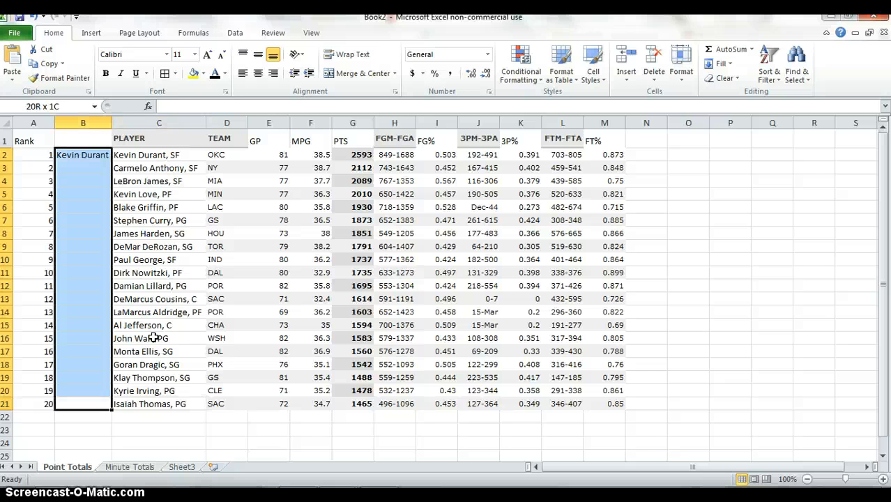
key(ctrl+d)
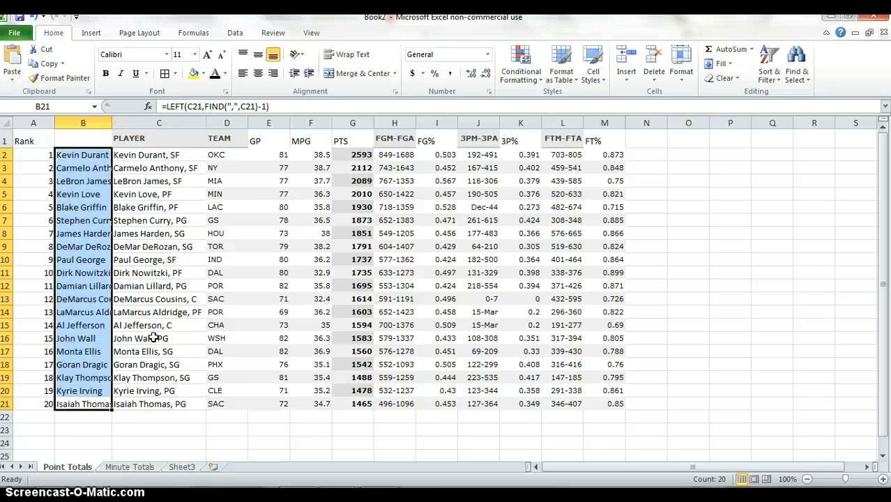
AutoFit column B again so its width suits the longest extracted player name
key(Up)
key(ctrl+space)
key(alt+h)
key(o)
key(i)
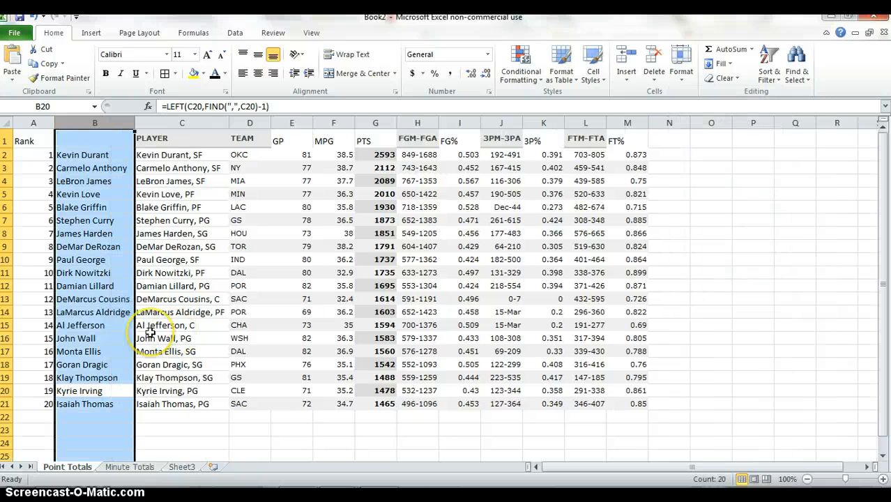
Check the filled formulas in cells B2 to B6 against the player names in column C
key(Up)
key(ctrl+Up)
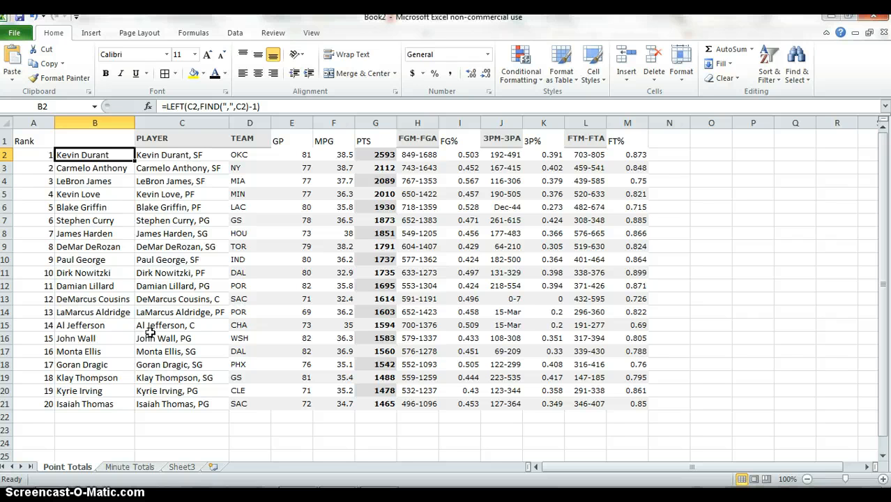
key(Down)
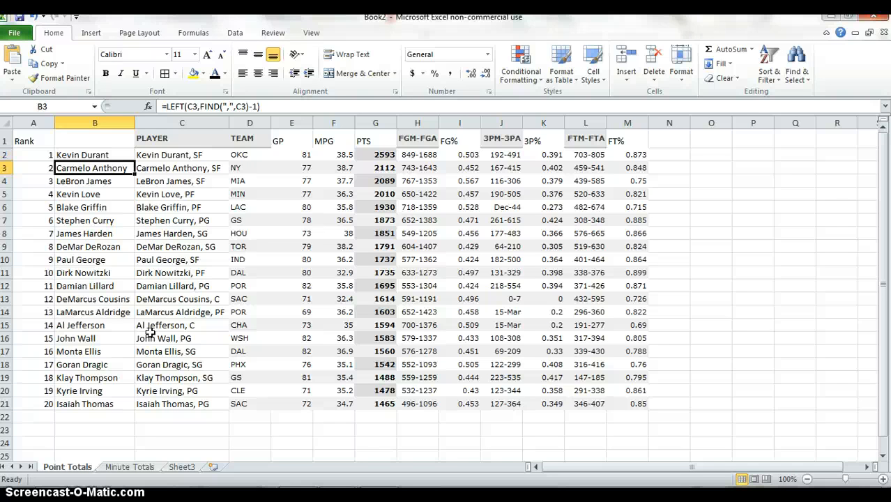
key(Down)
key(Down)
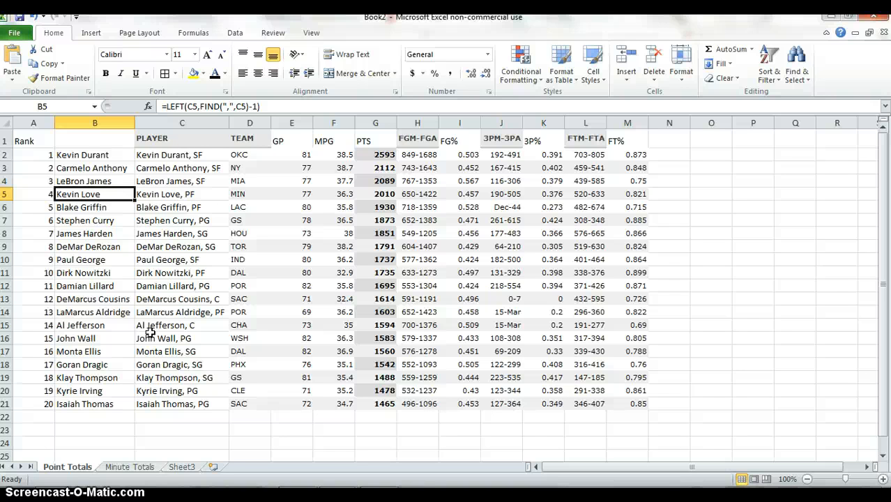
key(Down)
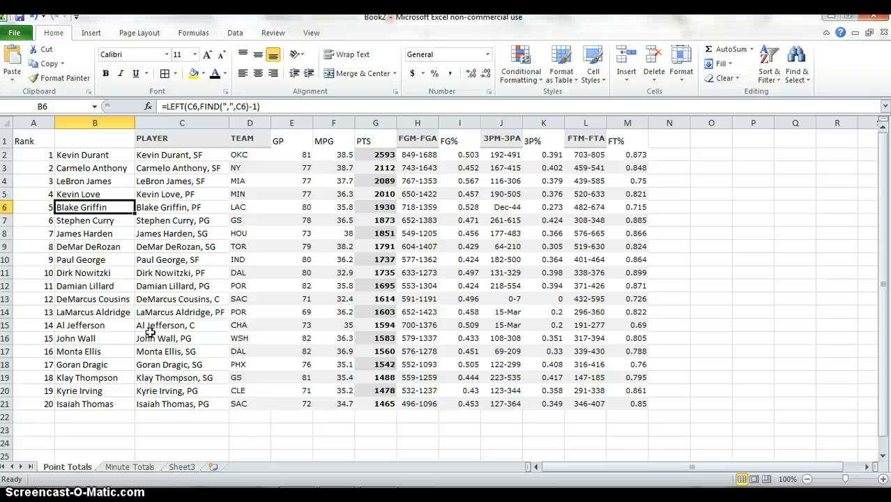
Insert a blank column before the PLAYER column on the Minute Totals sheet
key(ctrl+Page_Down)
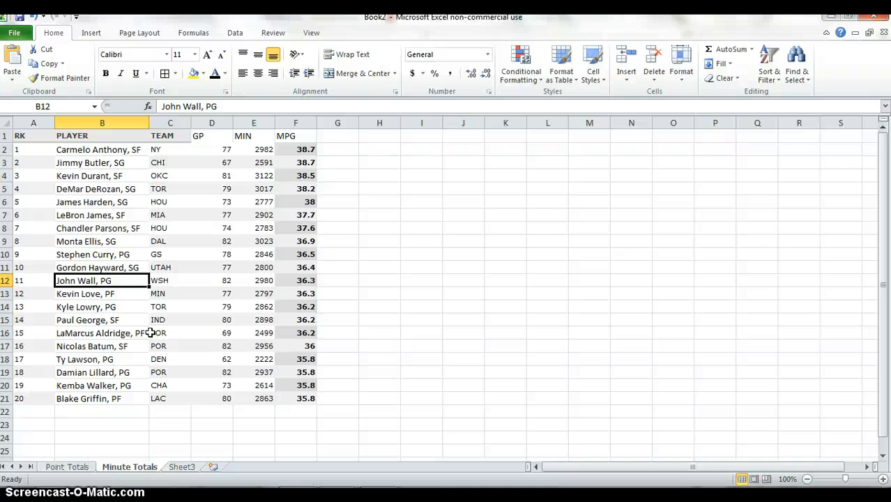
key(ctrl+Up)
key(ctrl+space)
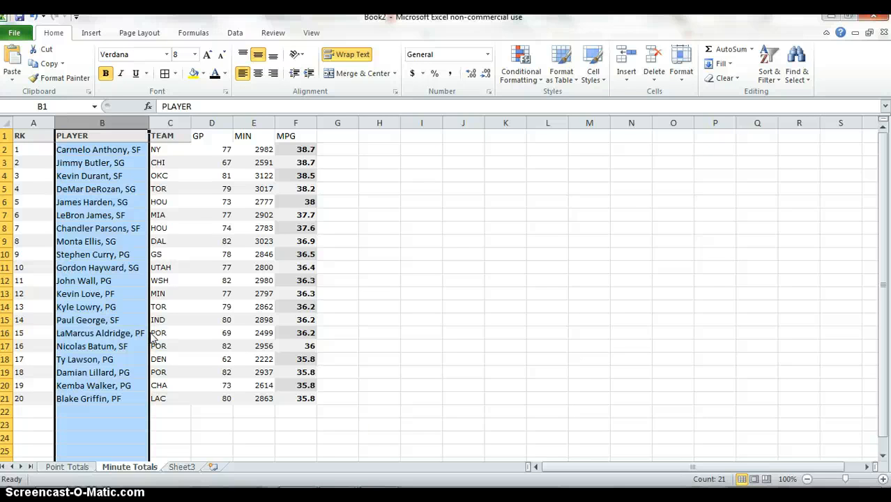
key(shift+F10)
key(i)
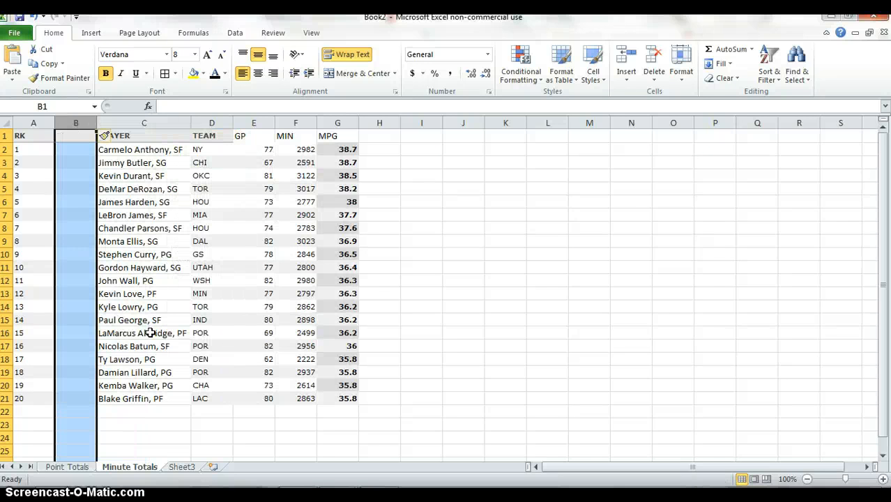
Enter =LEFT(C2,FIND(",",C2)-1) in cell B2 of the Minute Totals sheet to extract the name before the comma
key(Down)
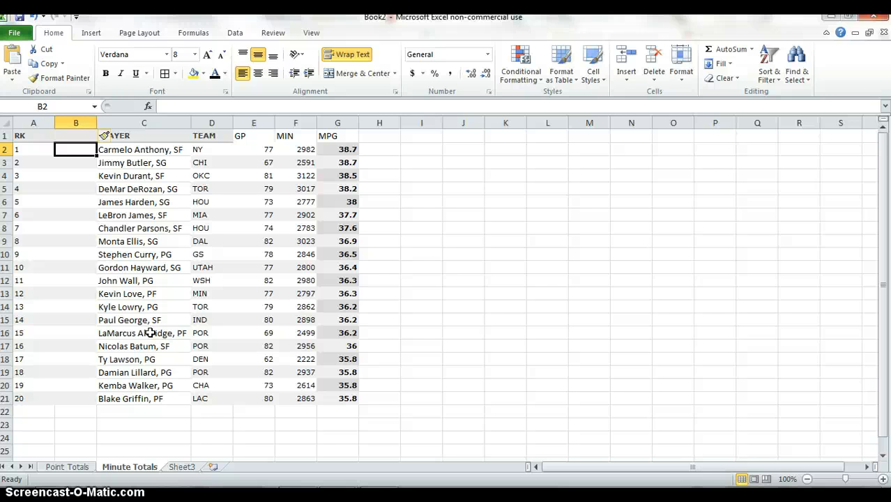
text(=left()
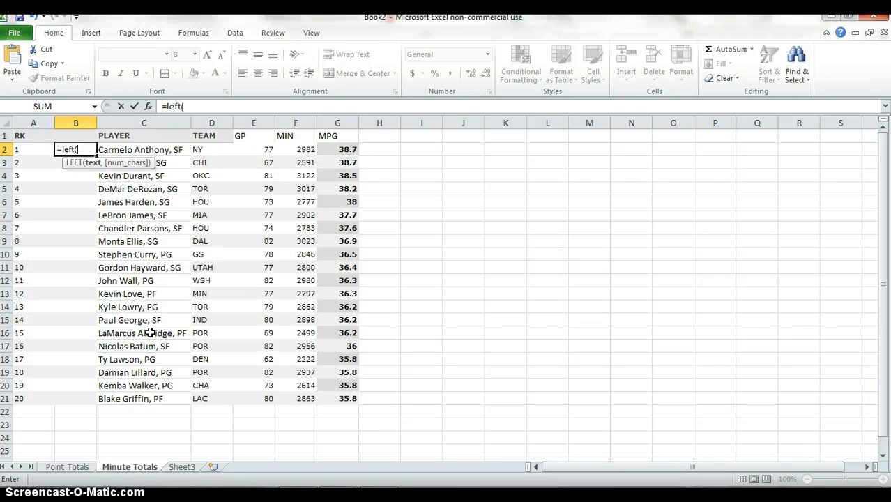
key(Right)
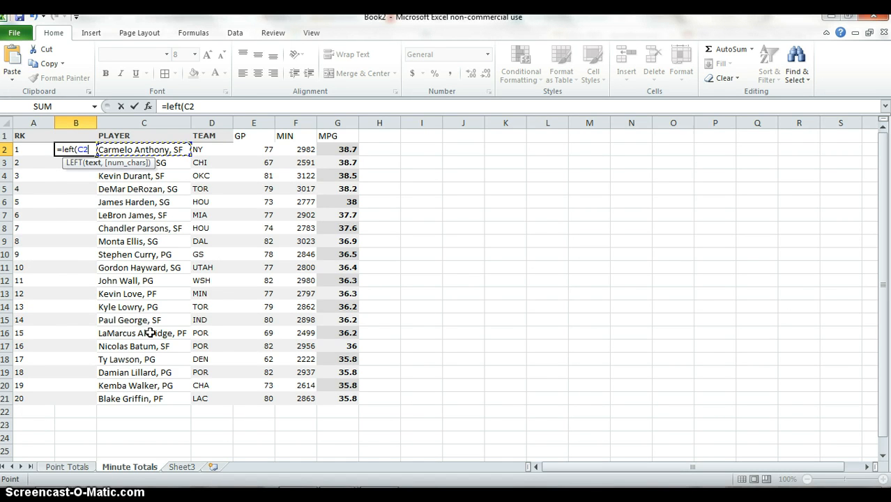
text(,fi)
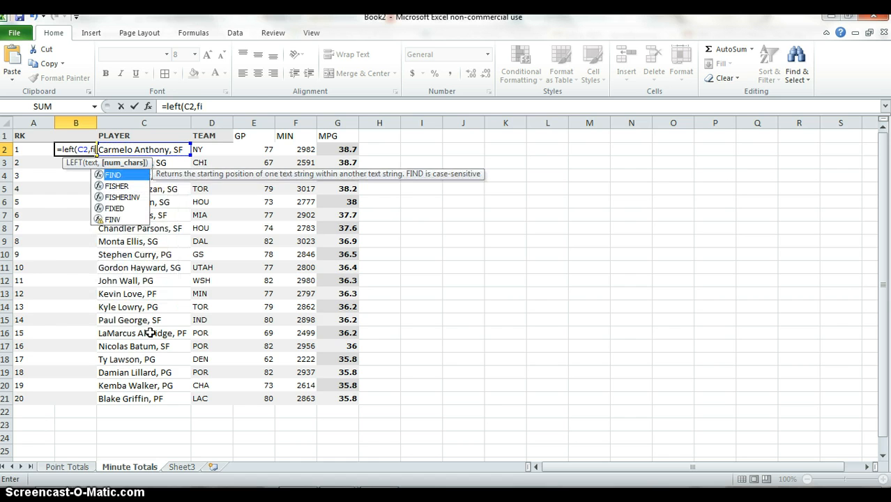
text(nd()
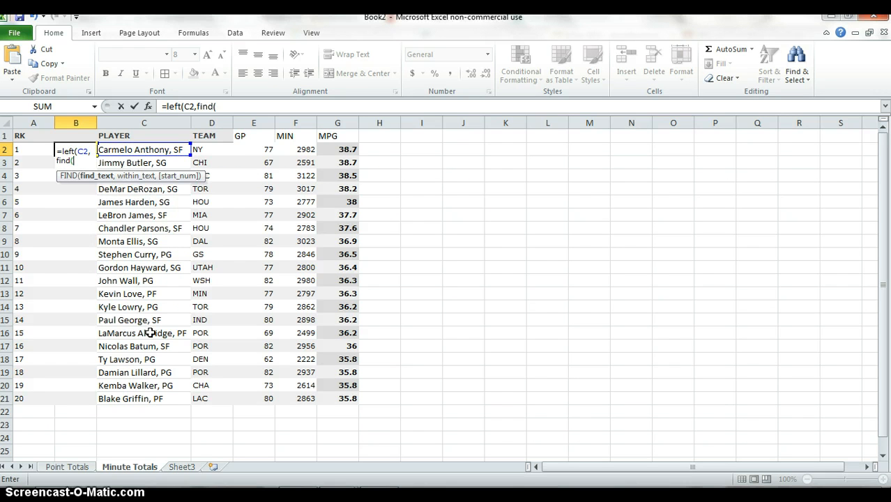
text(",",C2)-)
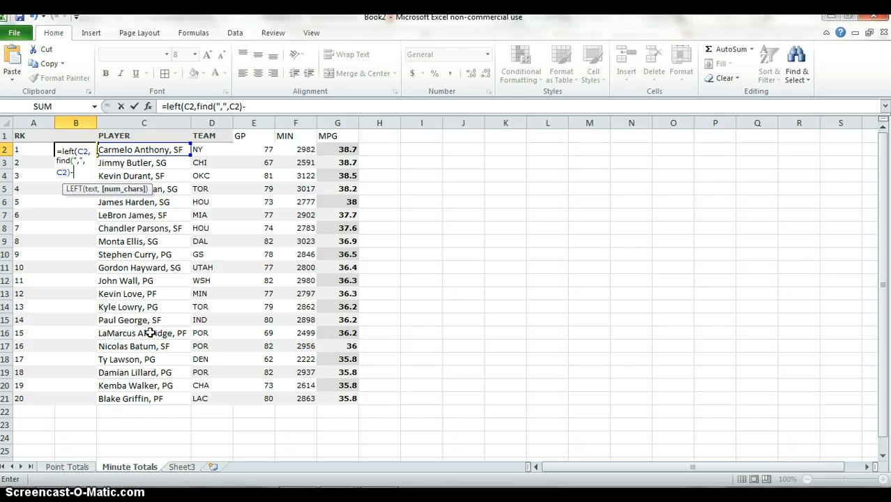
text(1))
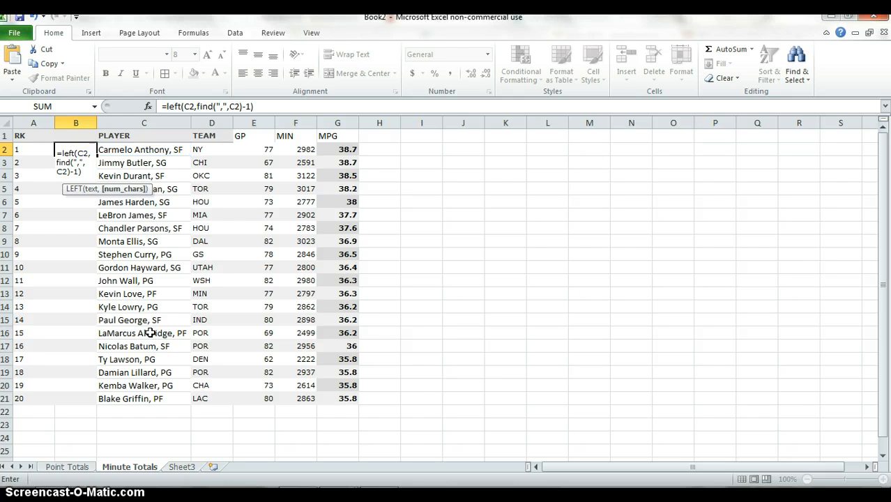
key(Return)
key(Up)
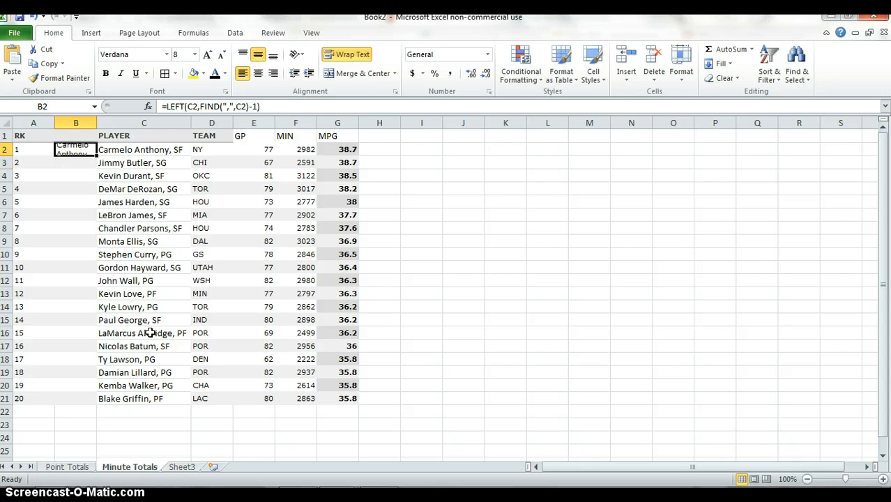
Fill the formula from B2 down to B21 on the Minute Totals sheet and return to the top of column B
key(Right)
key(ctrl+Down)
key(Left)
key(ctrl+shift+Up)
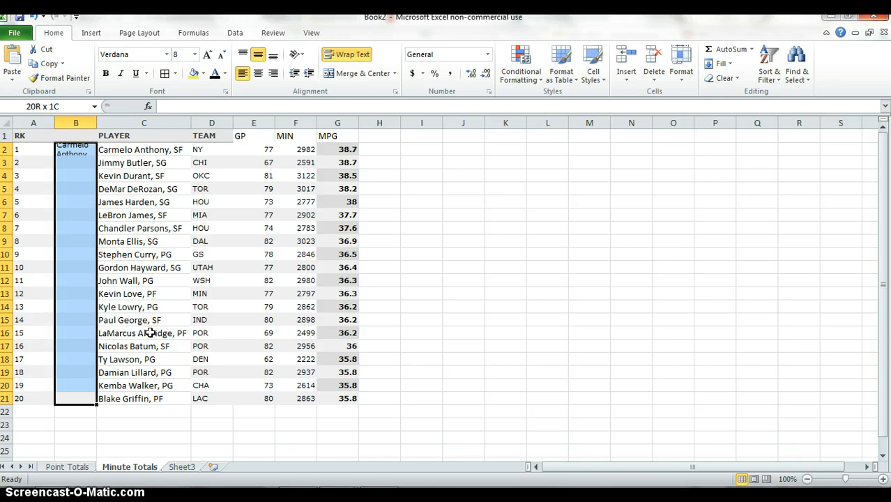
key(ctrl+d)
key(Up)
key(Up)
key(Up)
key(Up)
key(Up)
key(Up)
key(Up)
key(Up)
key(Up)
key(Up)
key(Up)
key(Up)
key(Up)
key(Up)
key(Up)
key(Up)
key(Up)
key(Up)
key(Up)
key(Up)
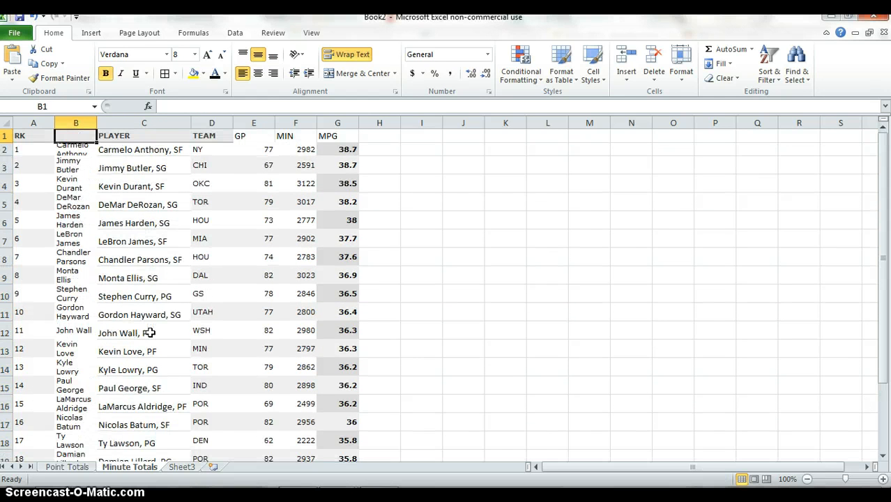
Turn off text wrapping for the extracted names in cells B2 to B21
key(Down)
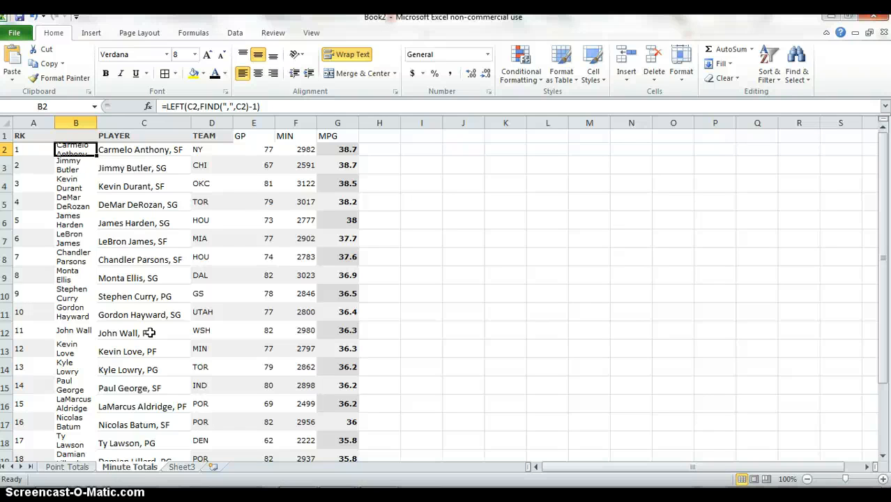
key(Down)
key(Up)
key(ctrl+shift+Down)
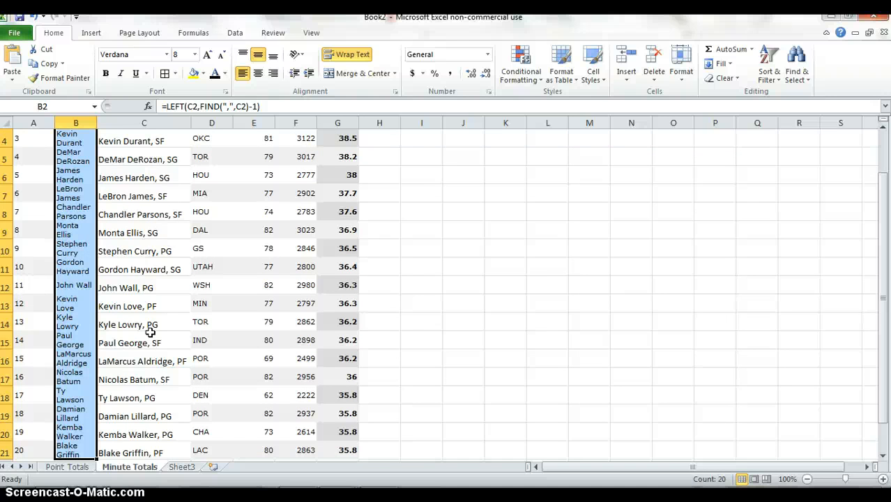
key(alt)
key(h)
key(w)
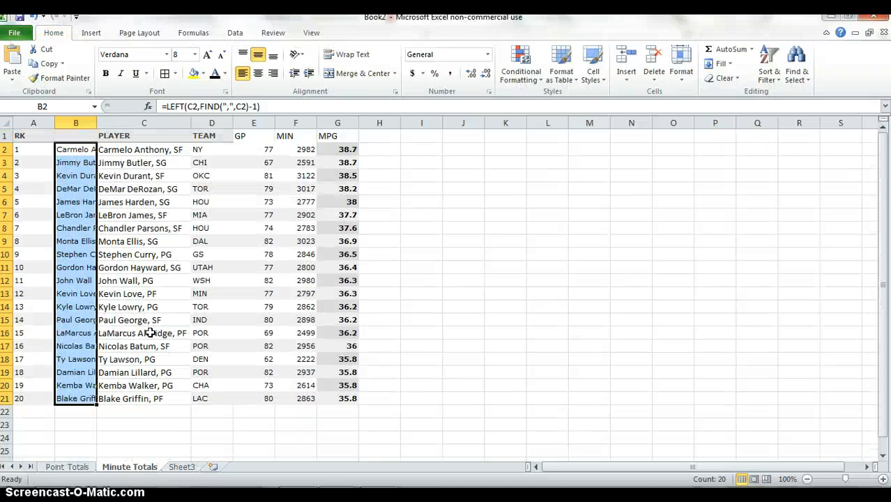
AutoFit the width of column B on the Minute Totals sheet to the unwrapped names
key(alt+h)
key(o)
key(i)
key(Up)
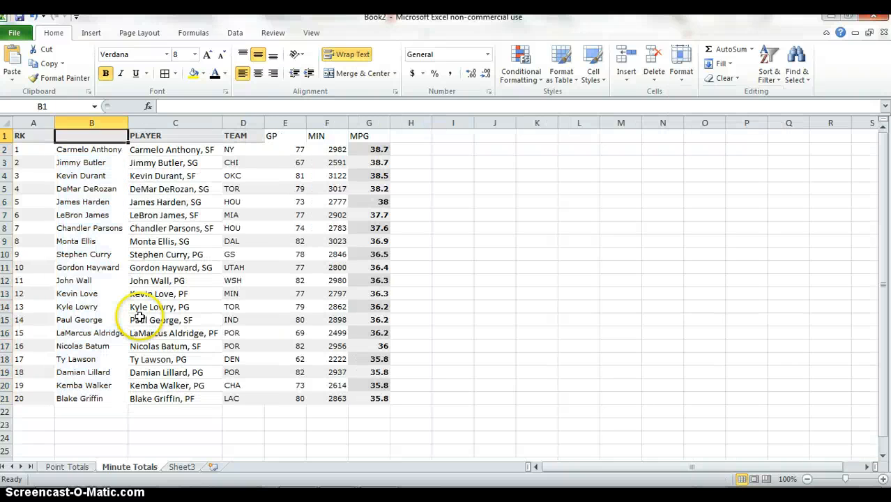
Examine the extracted names and formulas in column B of Minute Totals against the PLAYER column, ending at B2
key(Down)
key(Down)
key(Down)
key(Down)
key(Down)
key(Down)
key(Down)
key(Down)
key(Down)
key(Down)
key(Down)
key(Down)
key(Down)
key(Down)
key(Down)
key(Down)
key(Down)
key(Down)
key(Down)
key(Down)
key(Down)
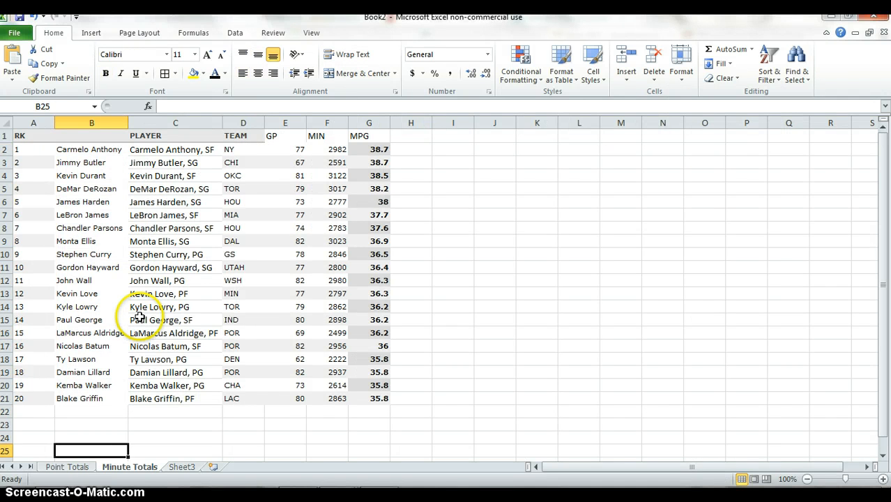
key(Up)
key(Up)
key(Up)
key(Up)
key(Up)
key(Up)
key(Up)
key(Up)
key(Up)
key(Up)
key(Up)
key(Up)
key(Up)
key(Up)
key(Up)
key(Up)
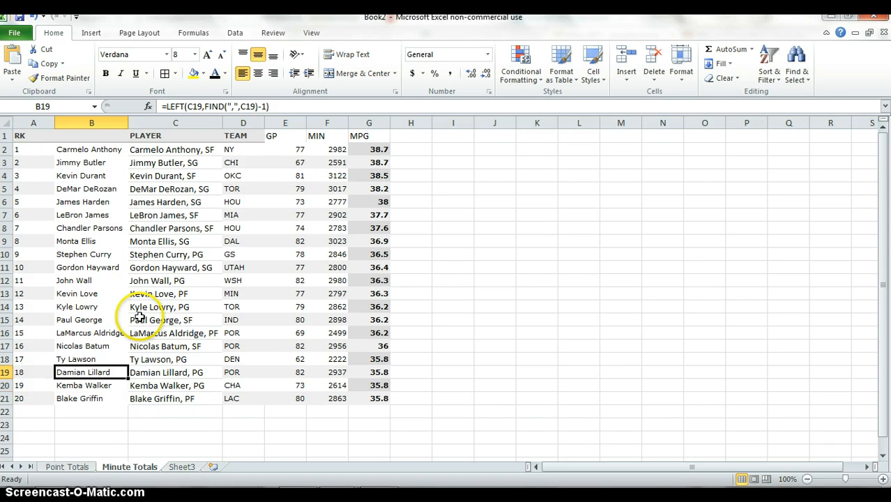
key(Up)
key(Up)
key(Up)
key(Up)
key(Up)
key(Up)
key(Up)
key(Up)
key(Down)
key(Down)
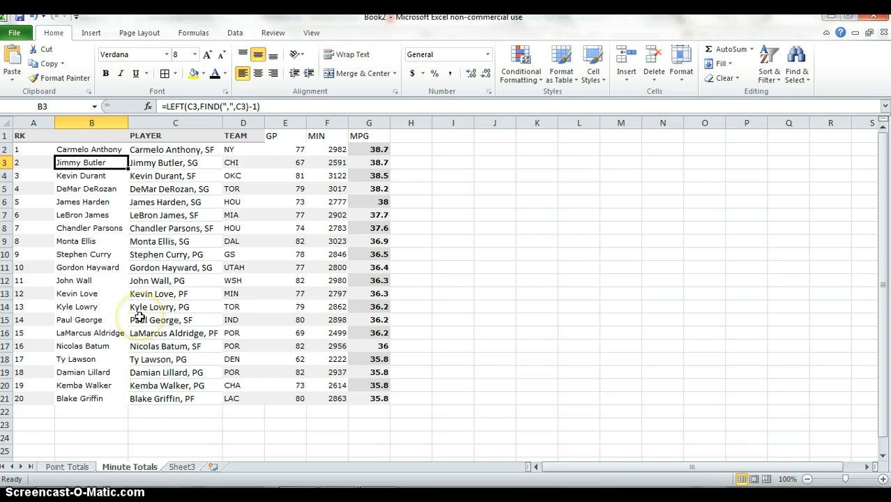
key(Up)
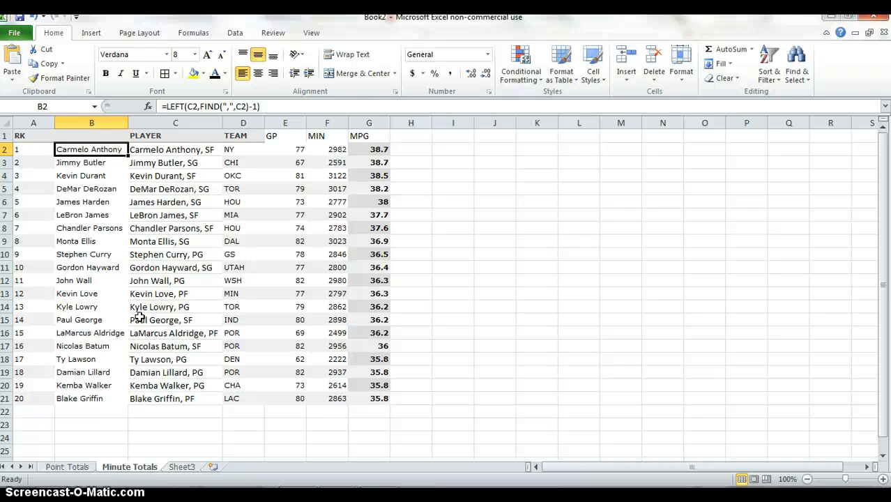
Rename the Sheet3 worksheet as PPM Summary
key(ctrl+Page_Down)
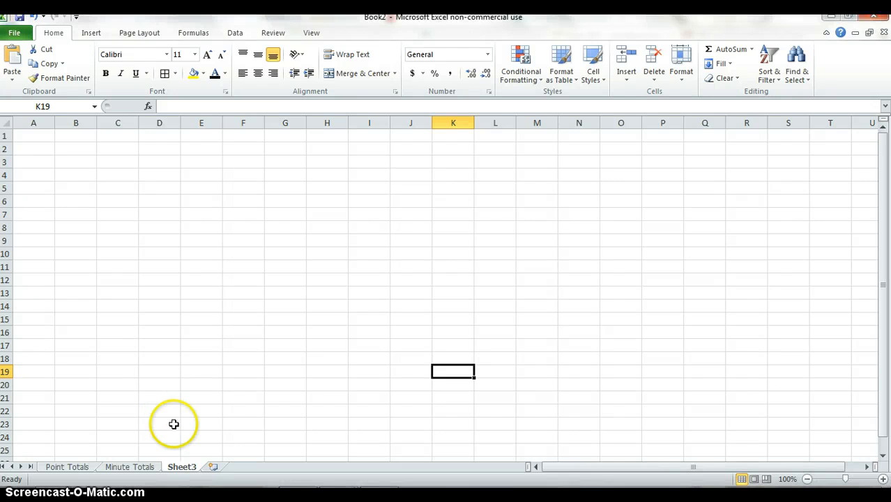
click(184, 469)
right_click(183, 469)
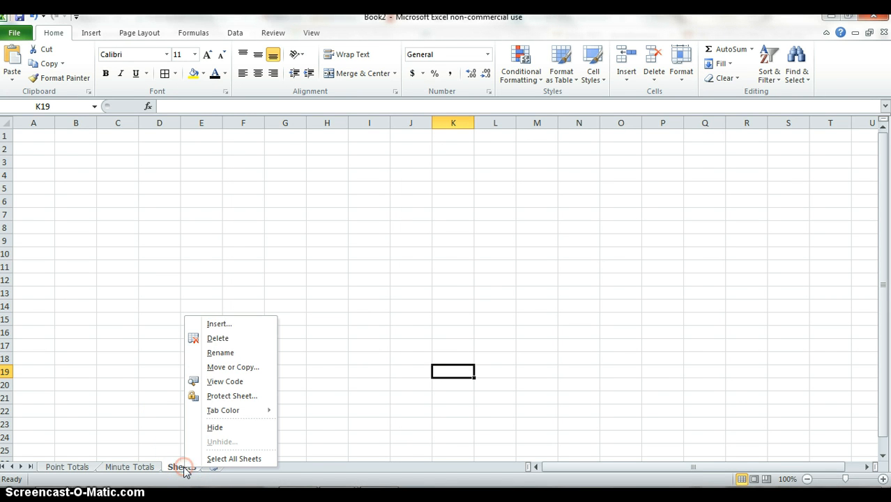
click(213, 350)
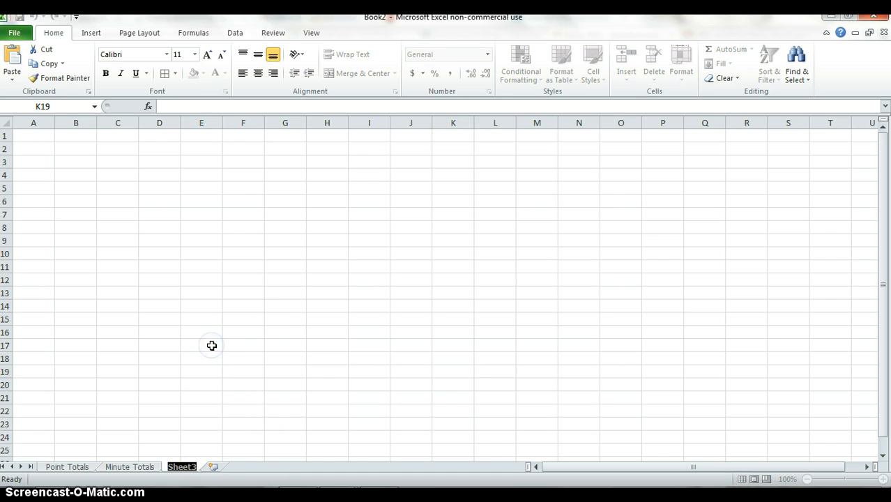
text(M)
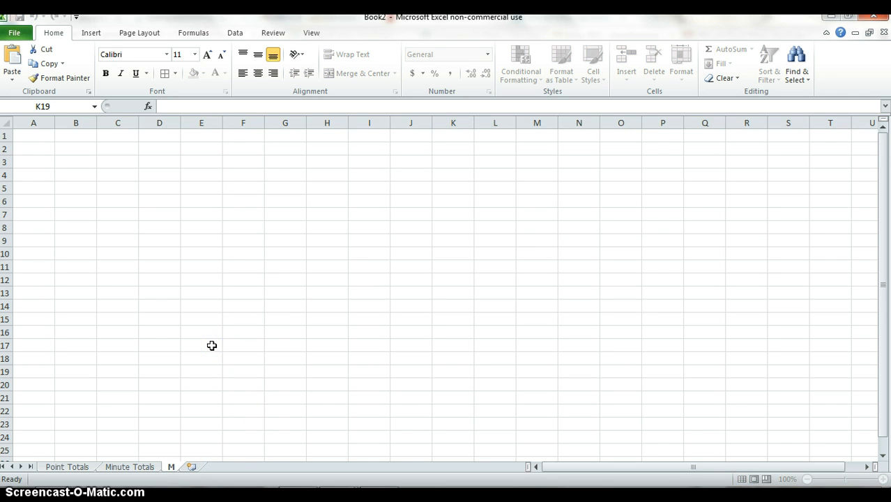
key(BackSpace)
text(PPM Summary)
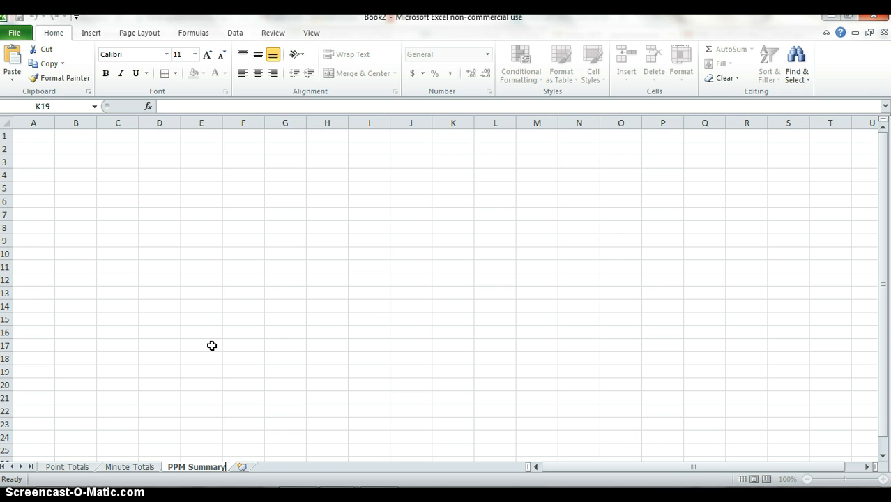
click(212, 346)
Enter LeBron James in A2 and Kevin Durant in A3 of the PPM Summary sheet
key(Left)
key(Left)
key(Left)
key(Left)
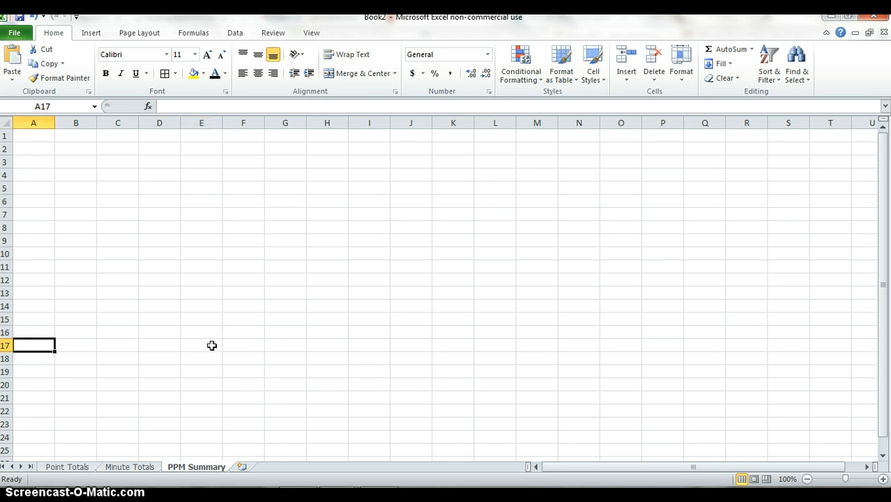
key(ctrl+Home)
key(Down)
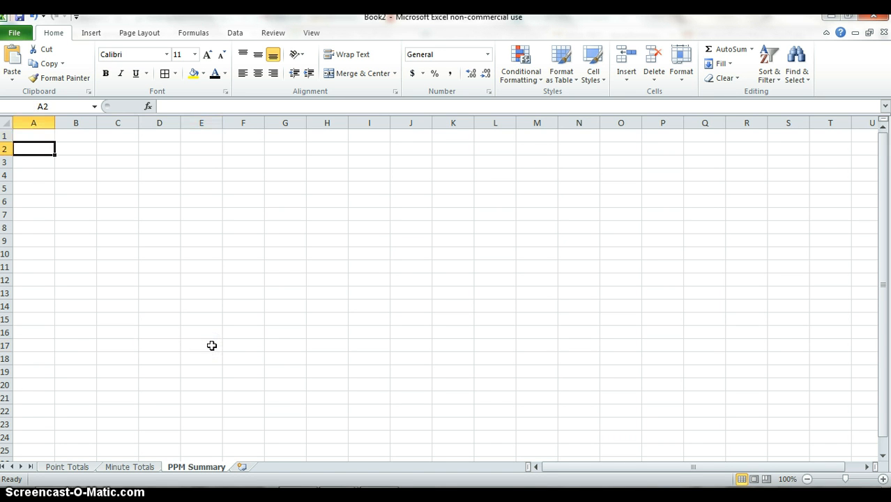
text(s)
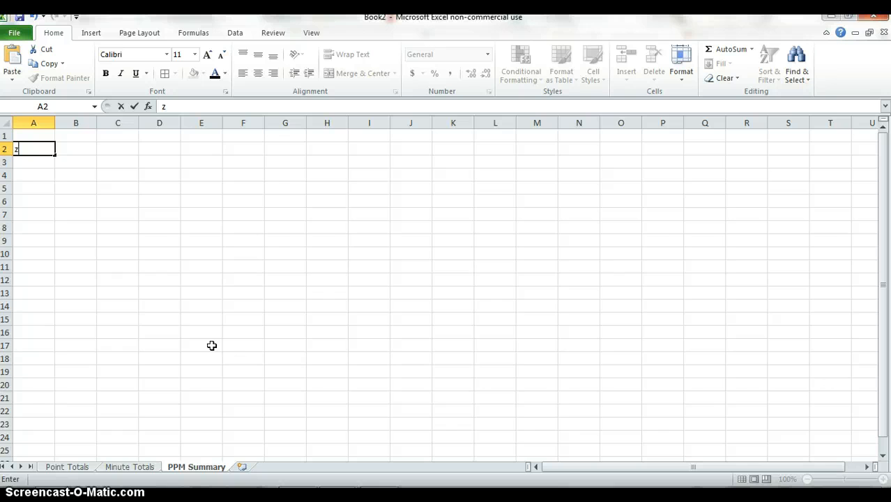
key(BackSpace)
text(LeBron James)
key(Return)
text(Kev)
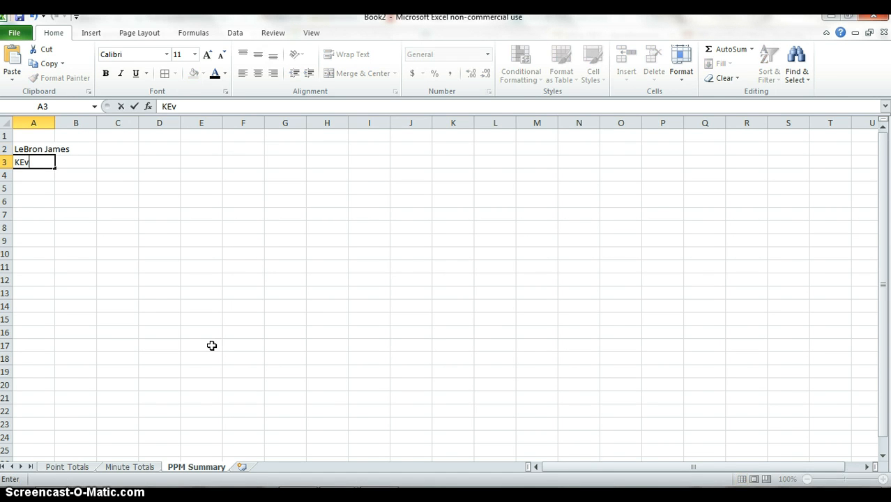
key(BackSpace)
text(ve)
key(BackSpace)
text(in Durant)
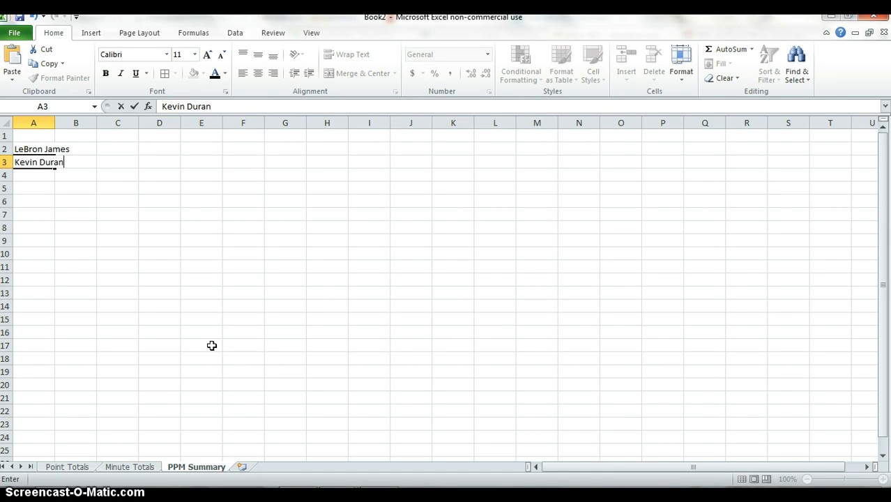
key(Return)
Add James Harden in A4 and Carmelo Anthony in A5 of the player list
text(Dam)
key(BackSpace)
key(BackSpace)
key(BackSpace)
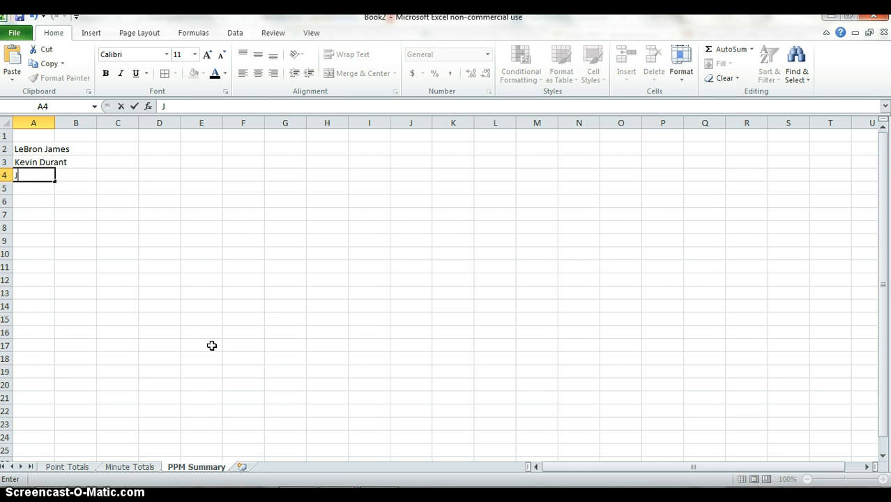
text(James Harden)
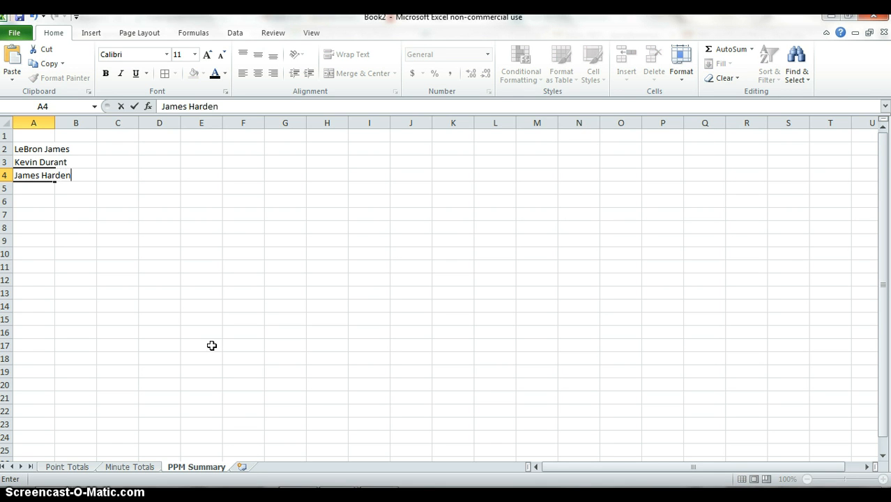
key(Return)
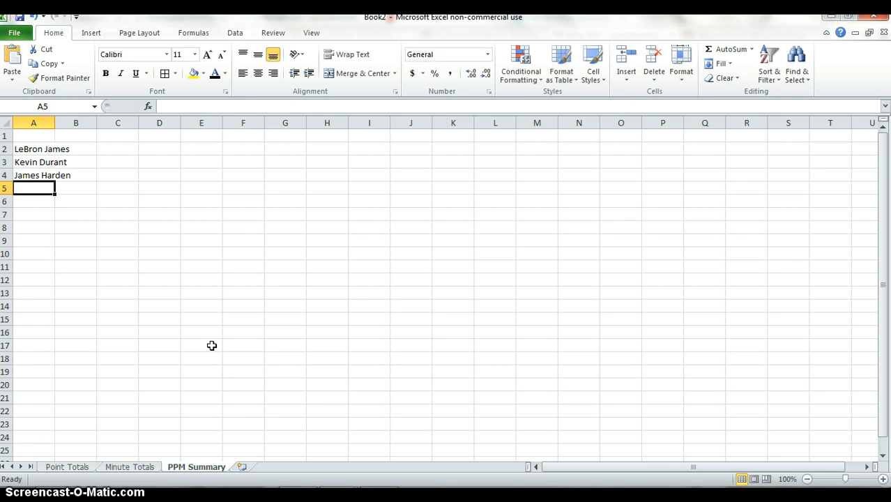
text(Carmelo Anthony)
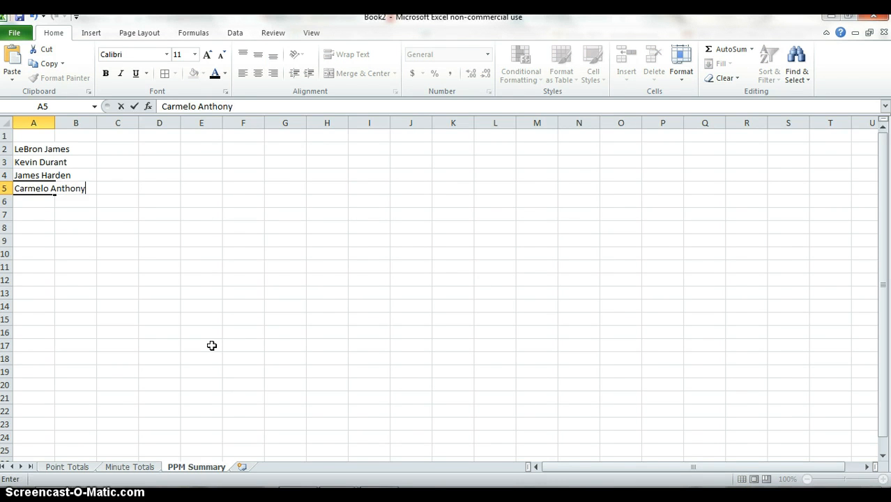
key(Return)
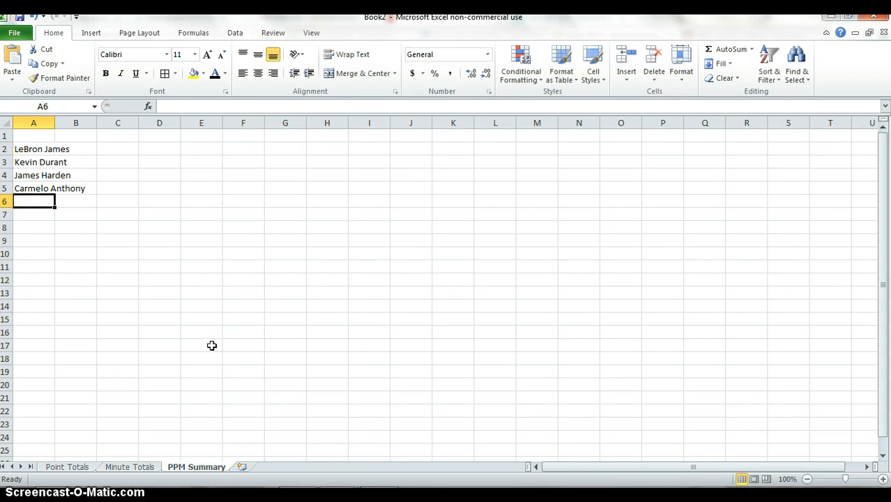
Check the player names on Minute Totals and Point Totals, and enter Stephen Curry in A6 of PPM Summary
key(ctrl+Page_Up)
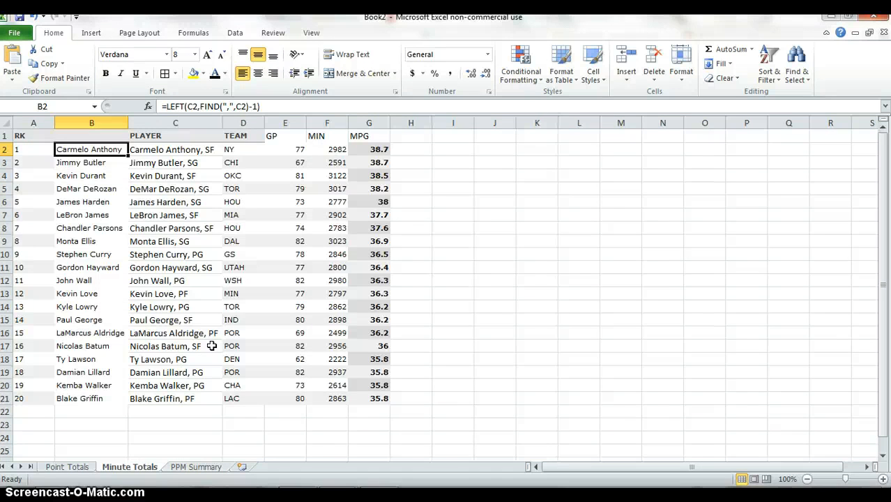
key(ctrl+Page_Up)
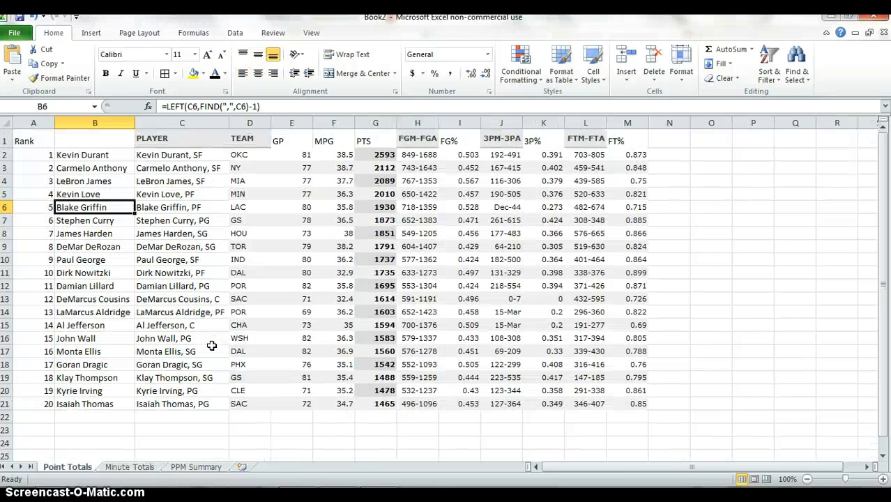
key(ctrl+Page_Down)
key(ctrl+Page_Down)
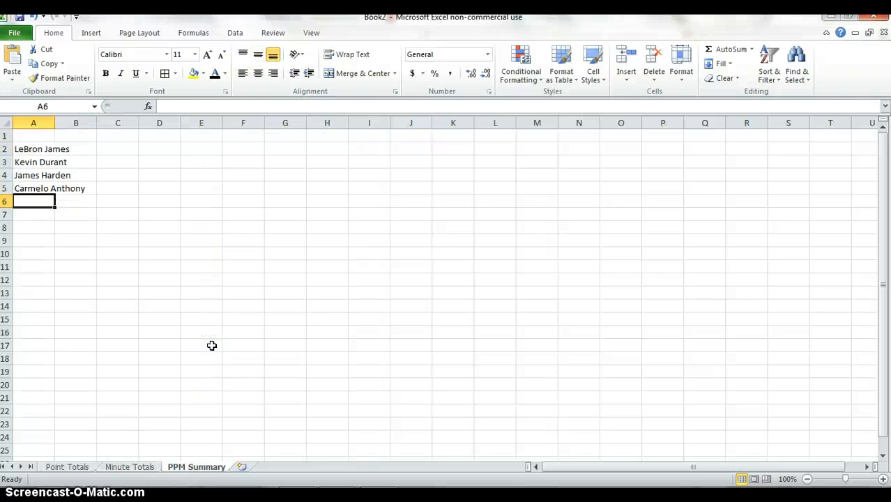
text(Stephen)
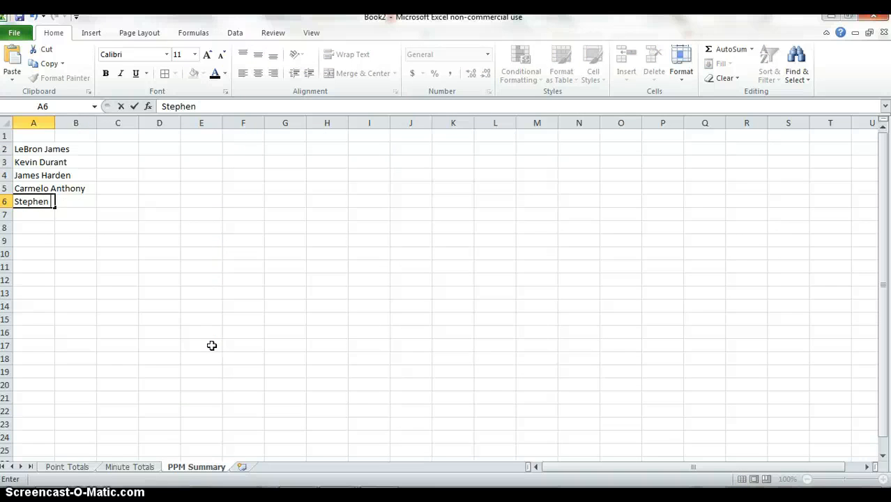
text( Curry)
key(Return)
AutoFit the width of column A on PPM Summary to the player names
key(ctrl+space)
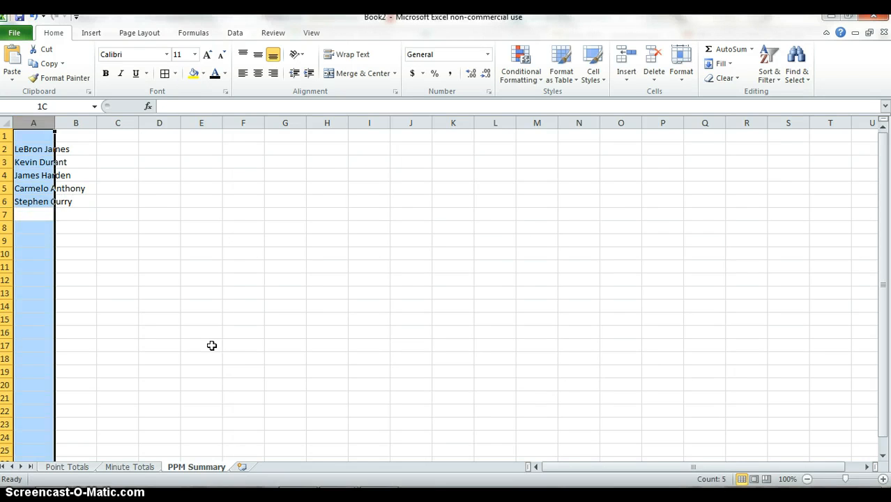
key(alt+h)
key(o)
key(i)
Enter the header Games Played in cell B1 of PPM Summary
key(Up)
key(Right)
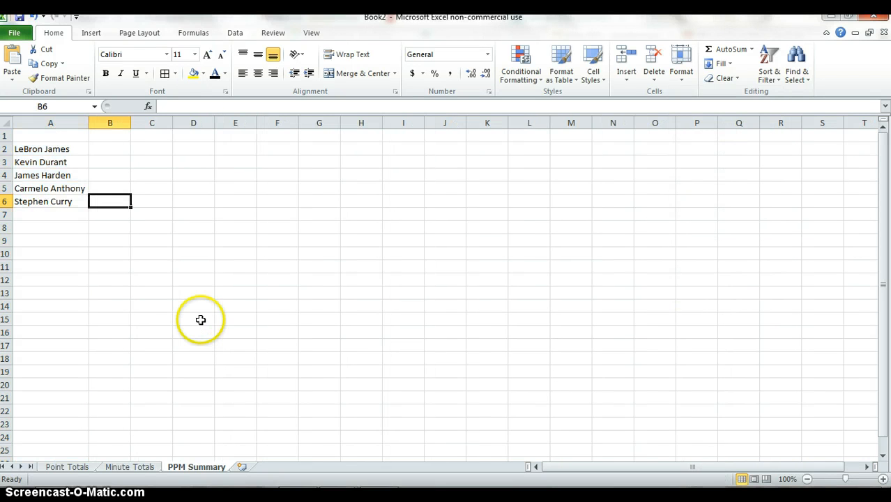
key(Up)
key(Up)
key(Up)
key(Up)
key(Up)
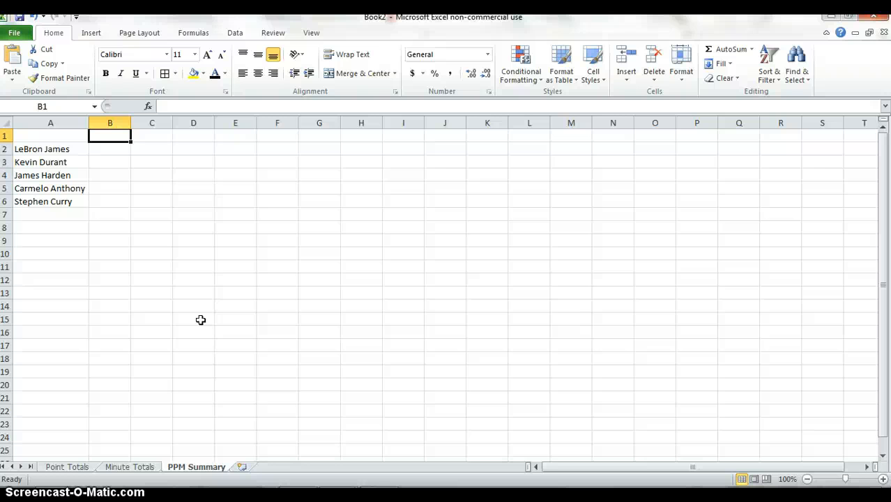
text(Games)
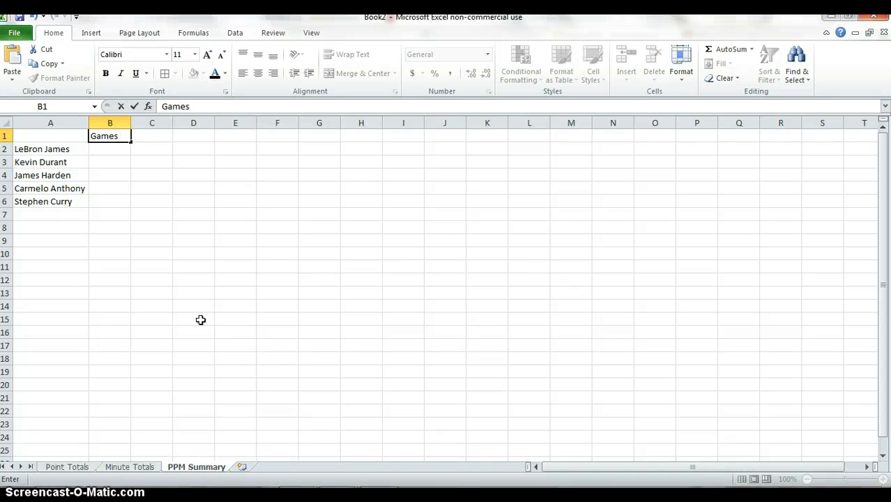
text( Played)
key(Return)
key(Up)
key(Right)
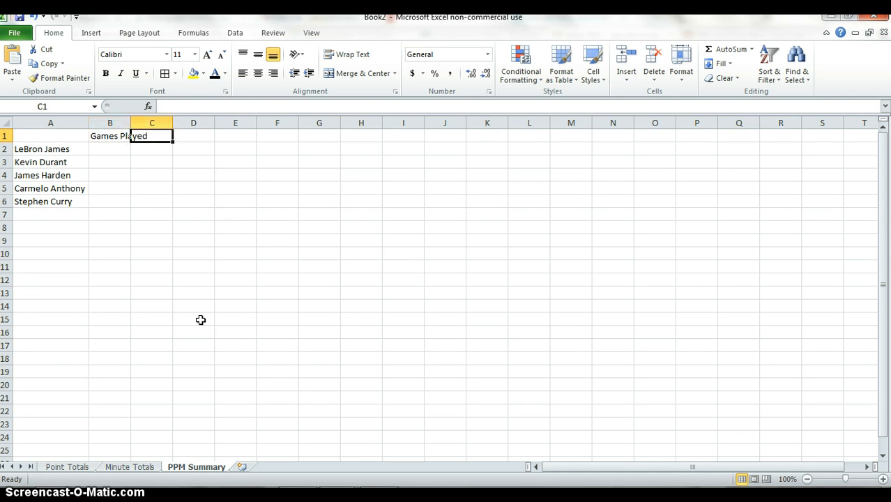
Enter the headers Minutes Total in C1 and Point Total in D1
text(Min)
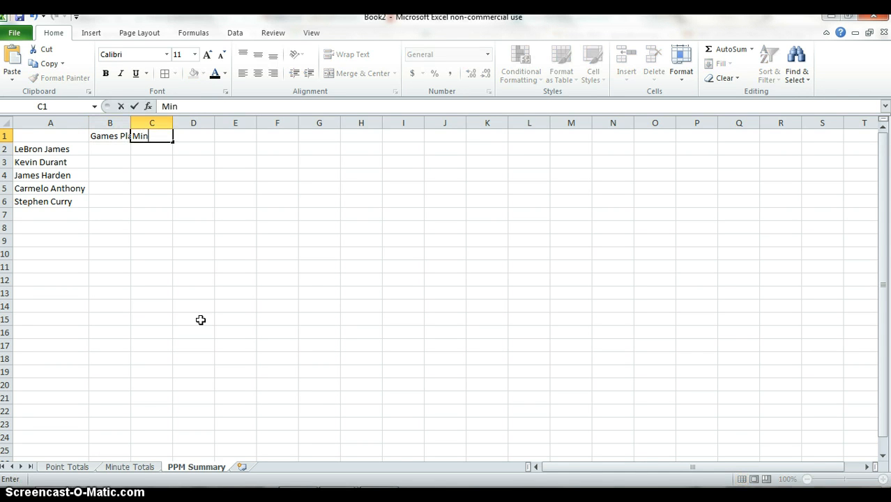
key(BackSpace)
key(BackSpace)
key(BackSpace)
text(Minutes Total')
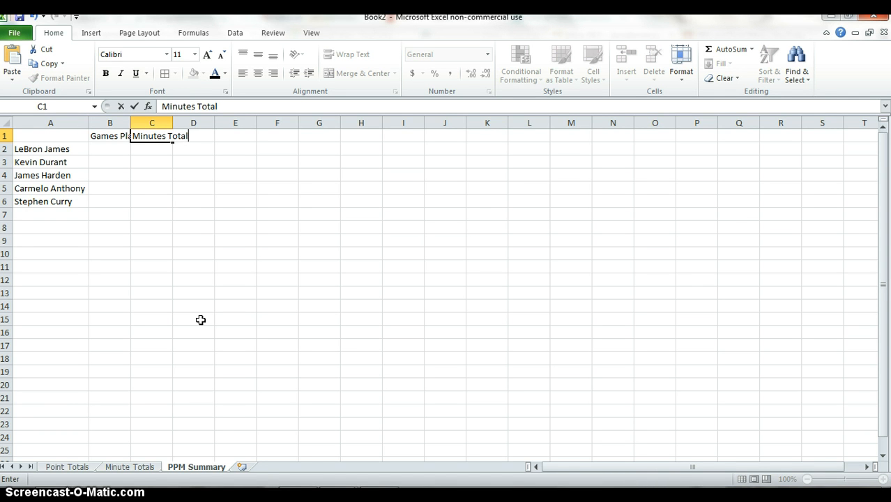
key(BackSpace)
key(Return)
key(Up)
key(Right)
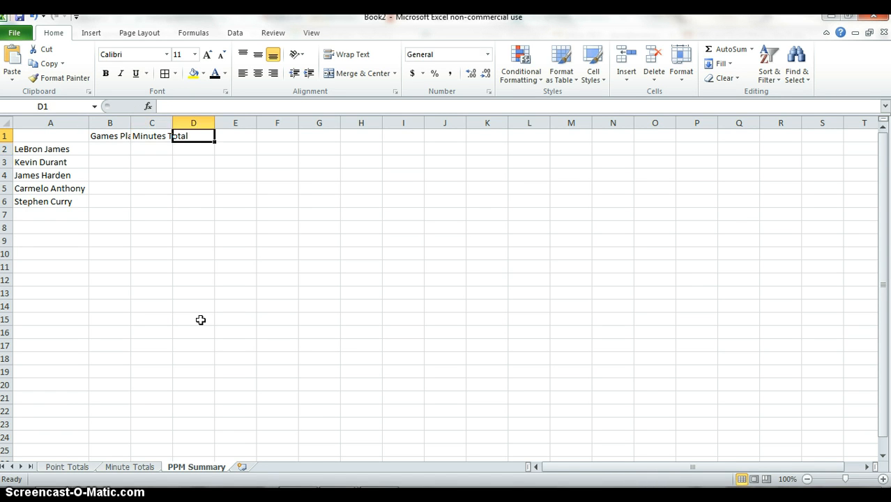
text(Point Total)
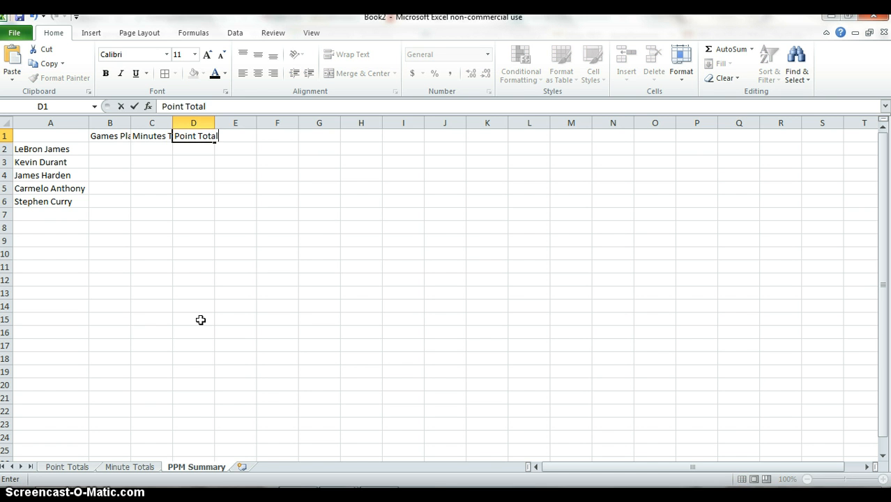
key(Return)
key(Up)
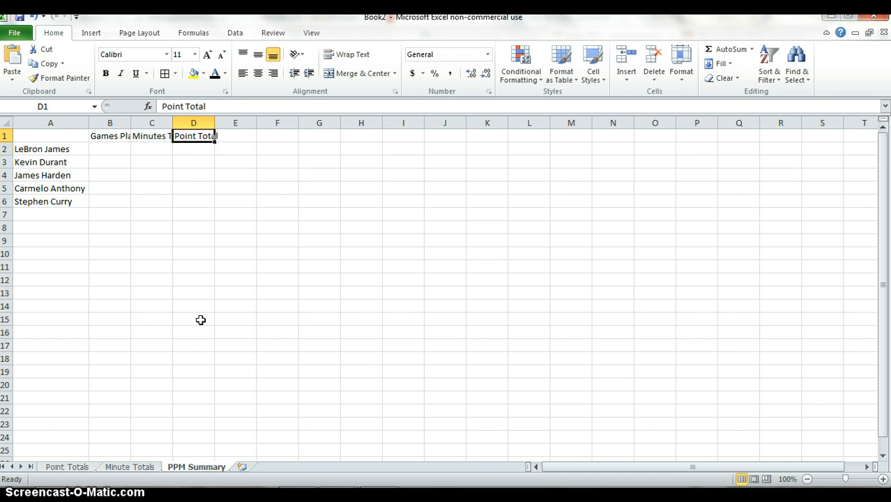
AutoFit columns B to D to the widths of their headers in row 1
key(shift+Left)
key(shift+Left)
key(alt)
key(h)
key(o)
key(i)
key(Down)
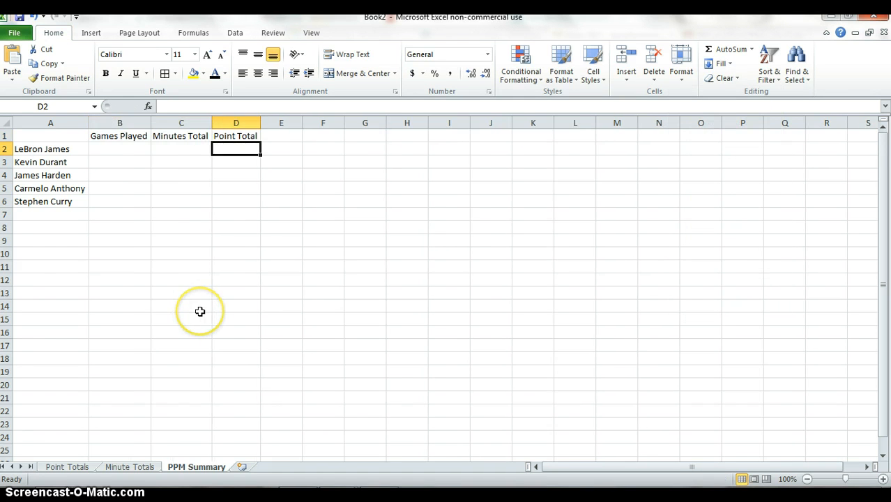
Enter the header PP 24min in cell E1 of PPM Summary
key(Right)
key(Up)
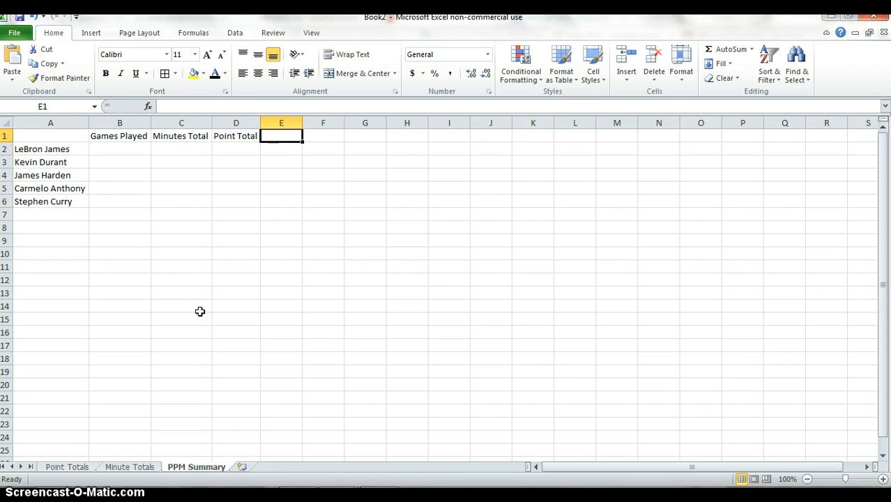
text(PP)
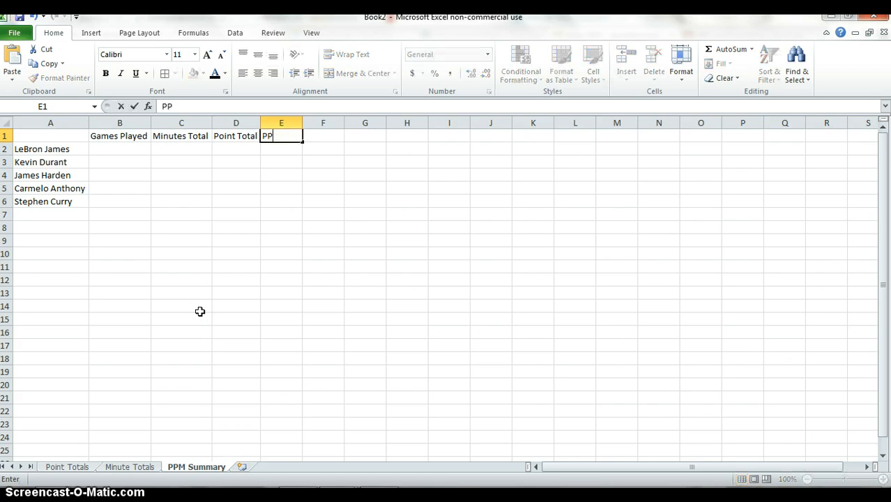
text( 24min)
key(Tab)
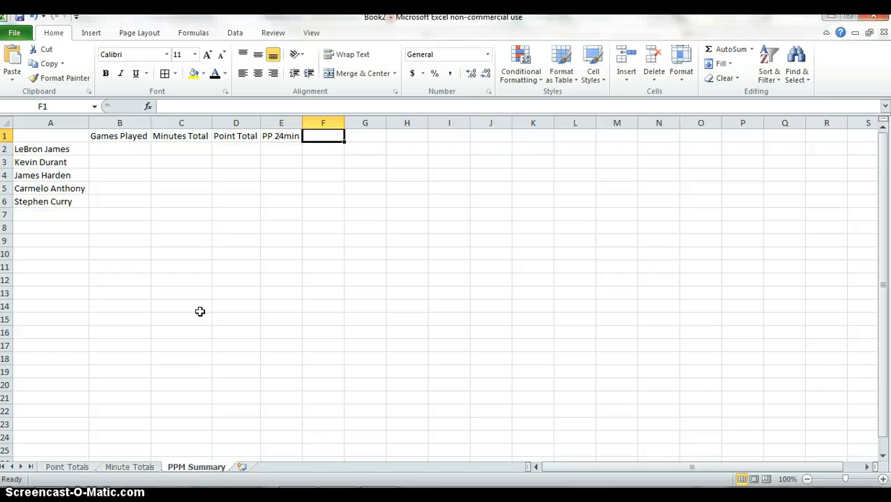
Enter the headers PP 36min in F1 and PP 48min in G1
text(PP 3)
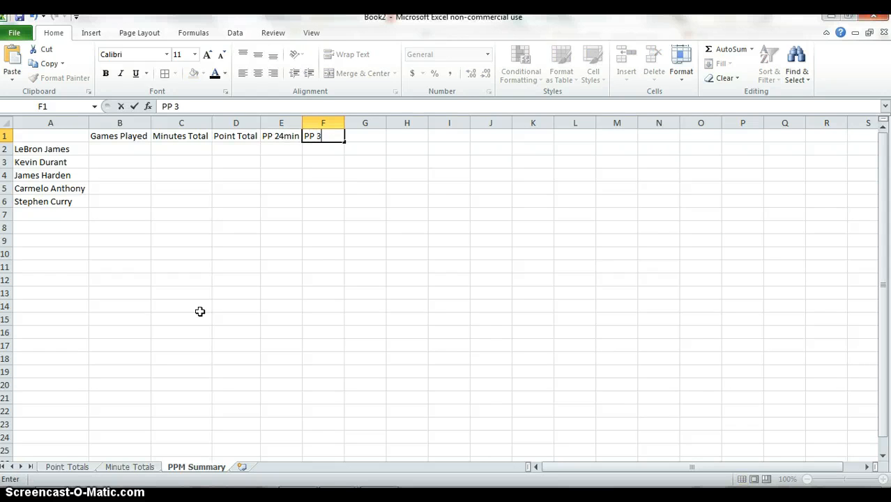
text(6min)
key(Tab)
text(P)
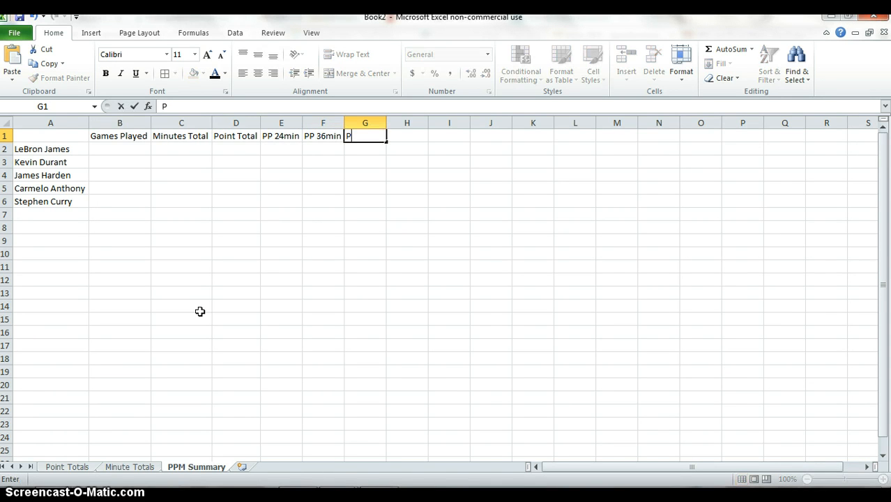
text(P4)
key(BackSpace)
text(48min)
key(Return)
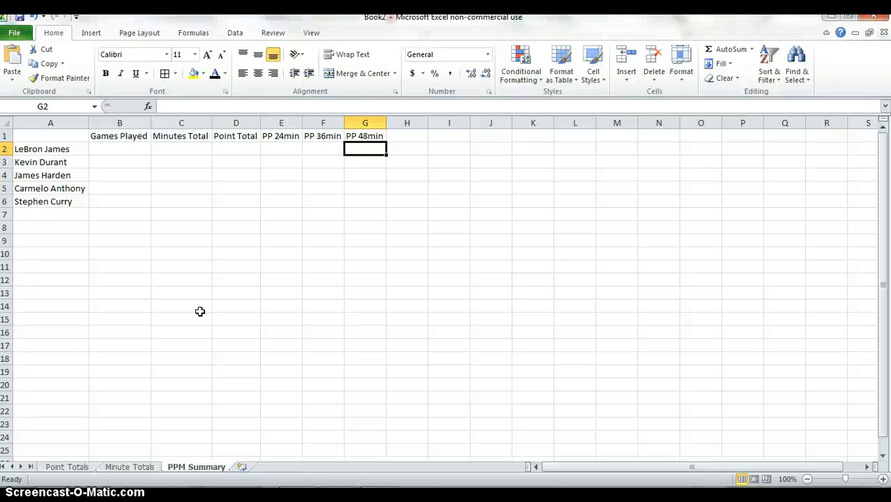
Copy Carmelo Anthony's games-played value from cell E3 of the Point Totals sheet
key(Home)
key(Right)
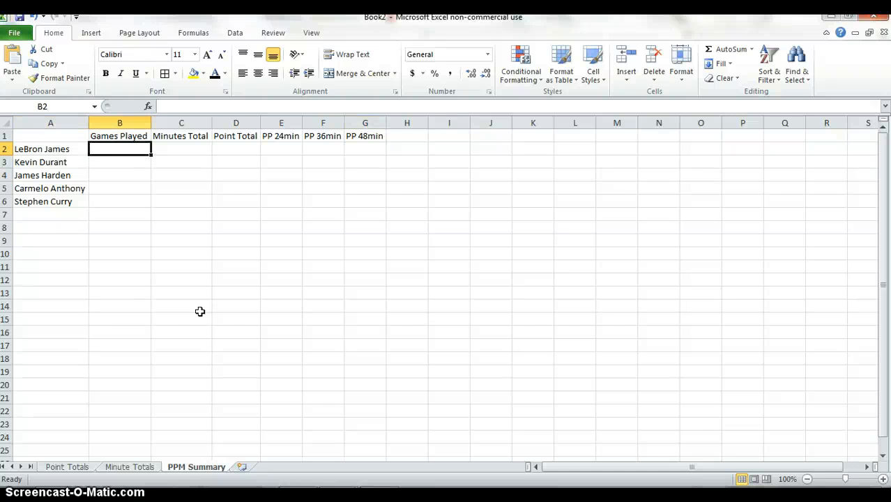
key(ctrl+Home)
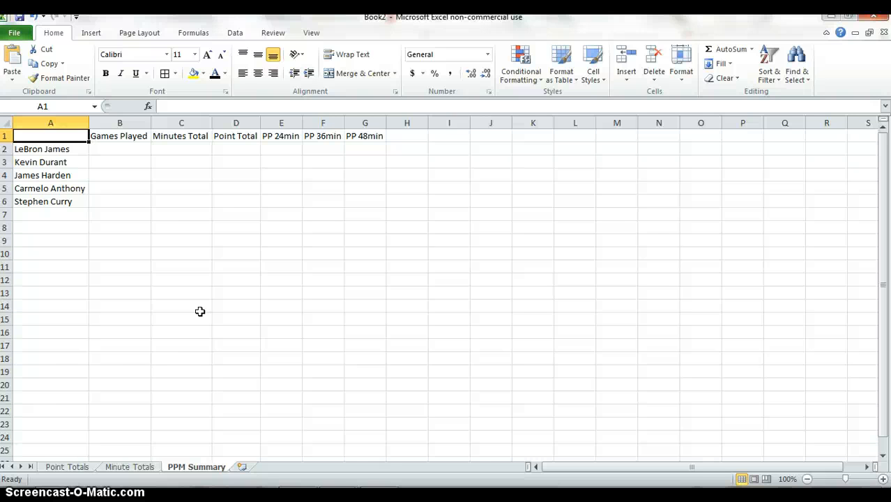
key(ctrl+Page_Up)
key(ctrl+Page_Up)
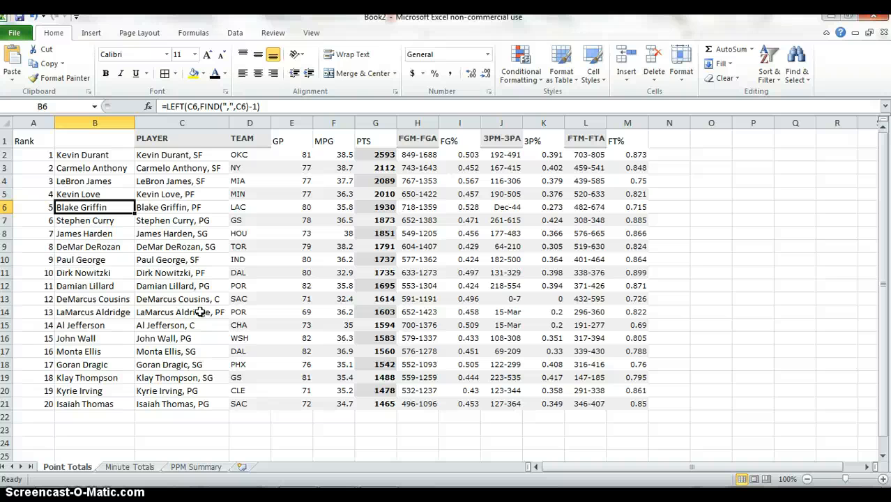
key(Right)
key(Right)
key(Right)
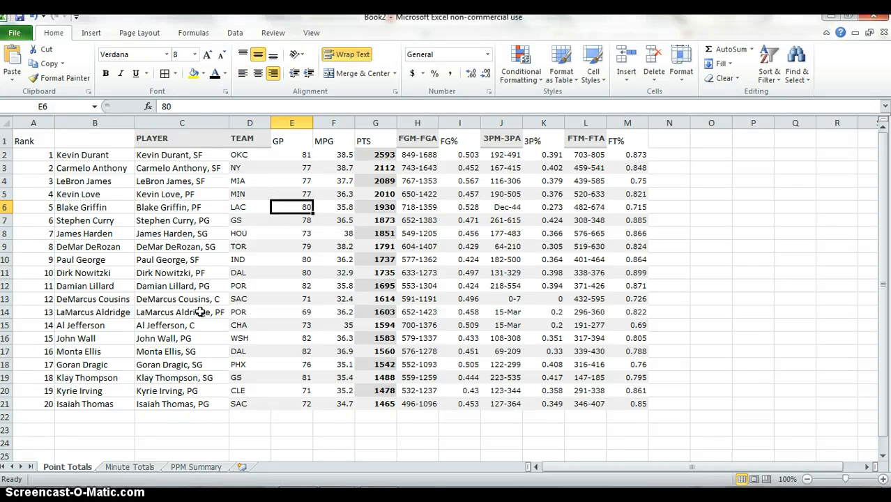
key(Up)
key(Up)
key(Up)
key(ctrl+c)
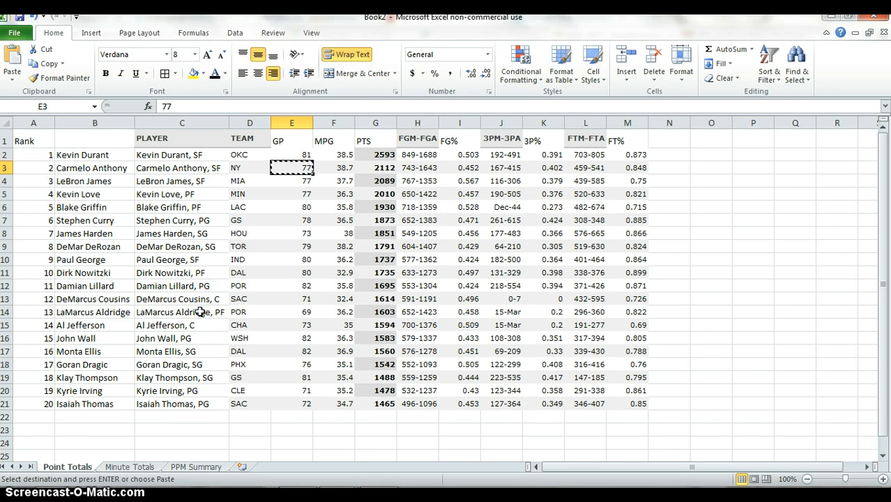
Paste the copied games-played value into B5 of PPM Summary and clear the cell's contents again
key(ctrl+Page_Down)
key(ctrl+Page_Down)
key(Down)
key(Down)
key(Down)
key(Down)
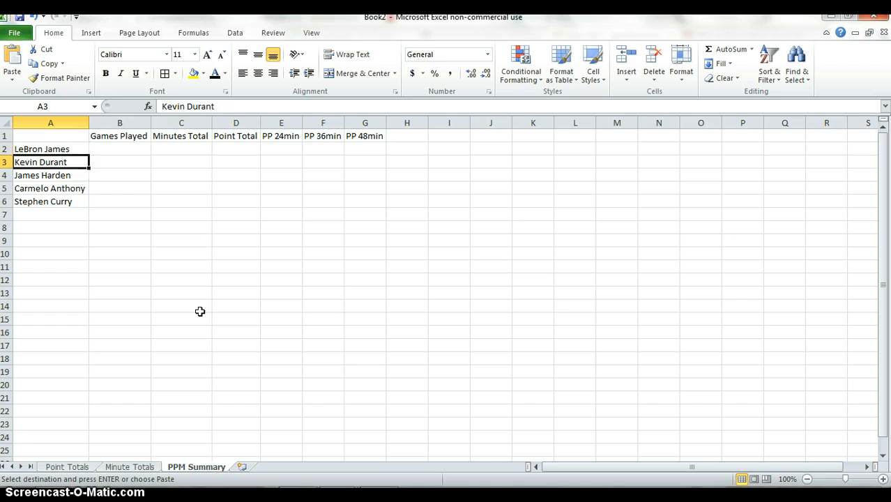
key(Right)
key(ctrl+v)
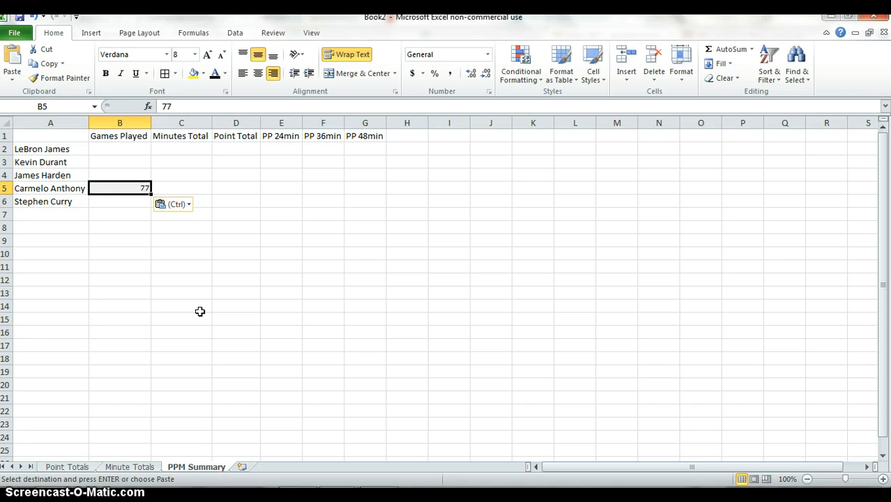
key(Delete)
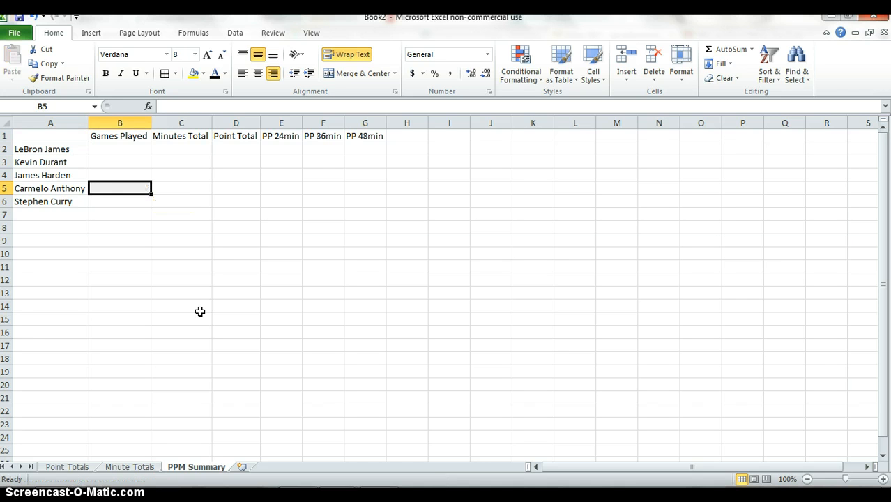
Begin a VLOOKUP formula in B2 of PPM Summary with A2 as the lookup value
key(Up)
key(Up)
key(Up)
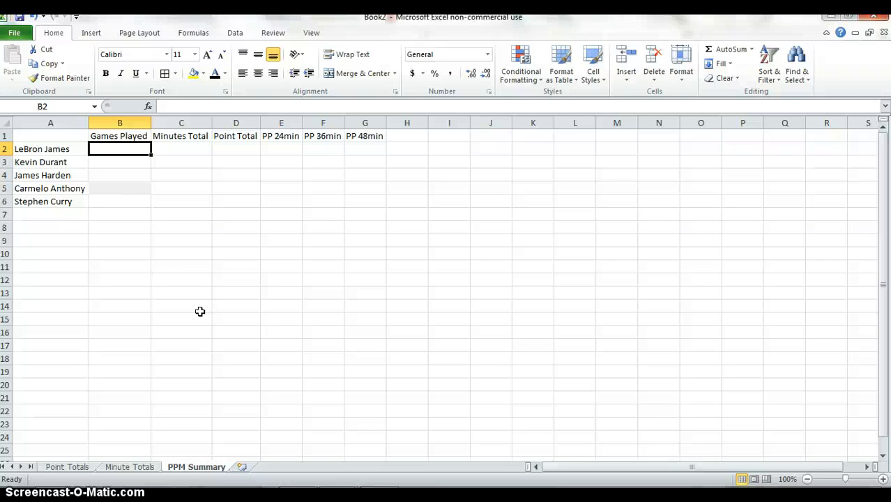
text(=vl)
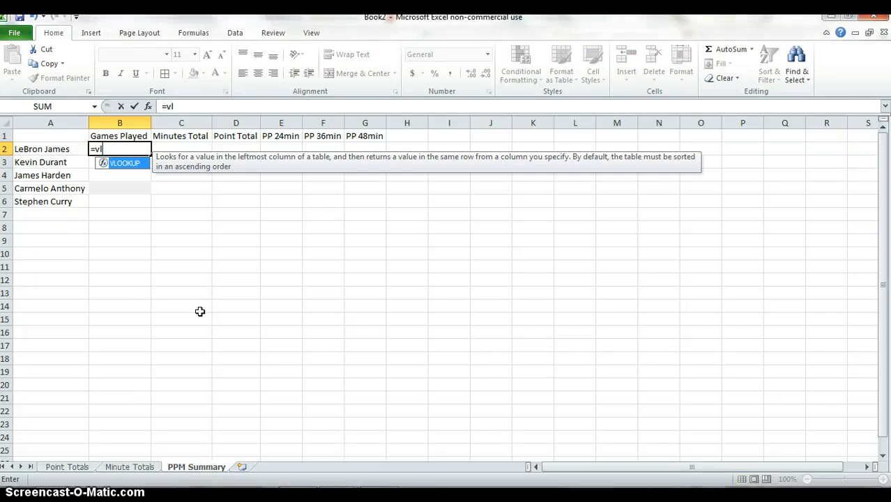
text(ookup()
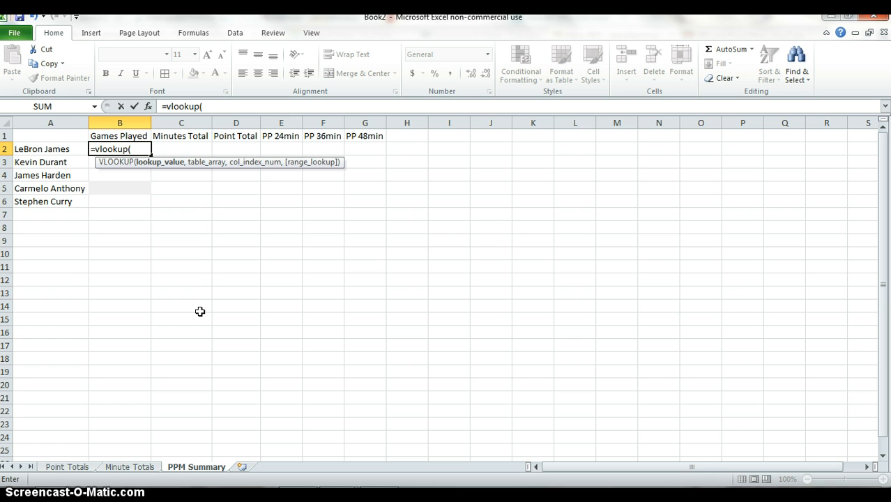
key(Left)
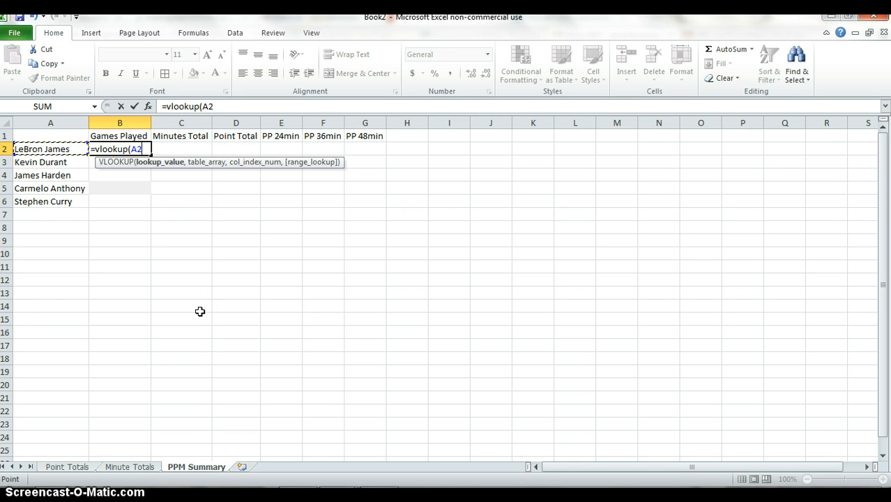
text(,)
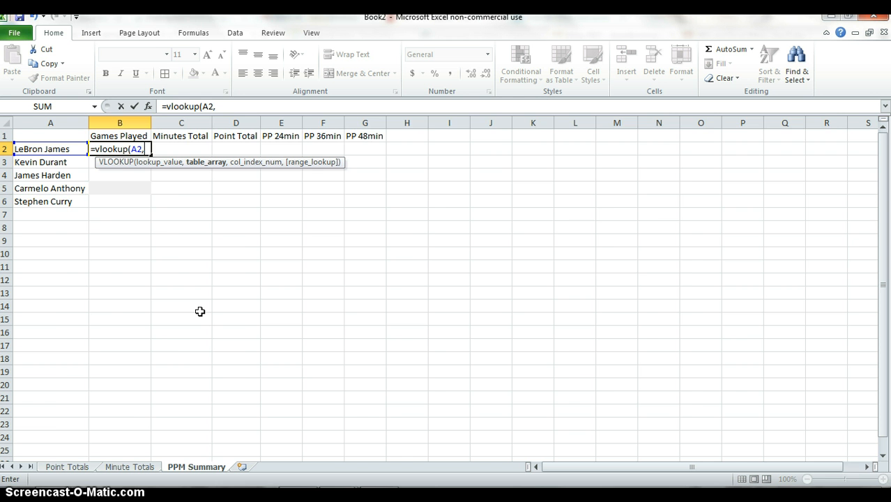
Set the VLOOKUP table array to the absolute range $B$2:$E$21 on the Point Totals sheet
key(ctrl+Page_Up)
key(ctrl+Page_Up)
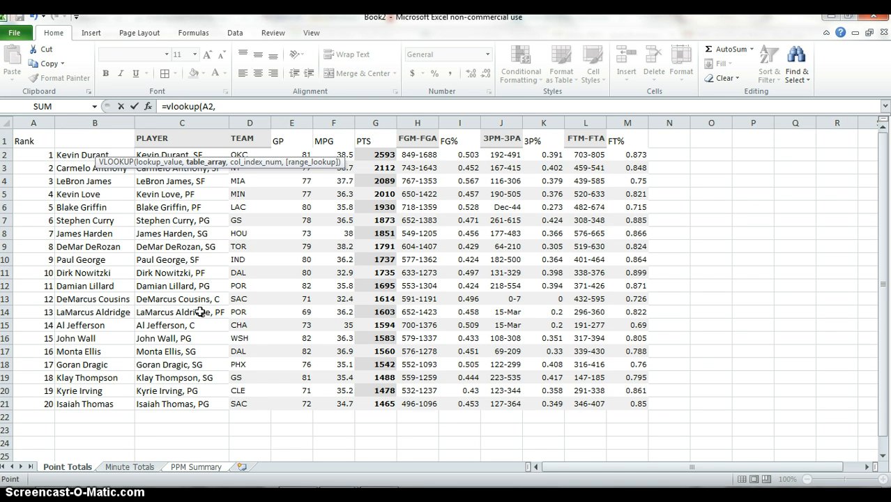
key(Down)
key(Right)
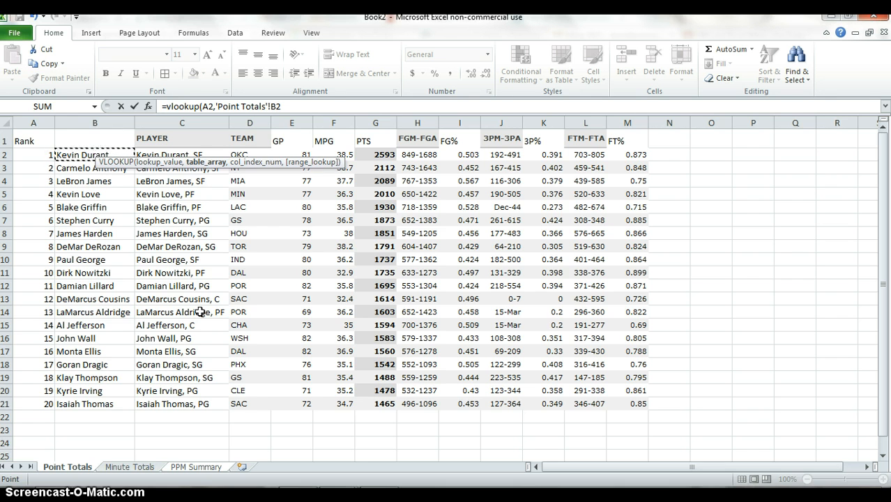
key(ctrl+shift+Down)
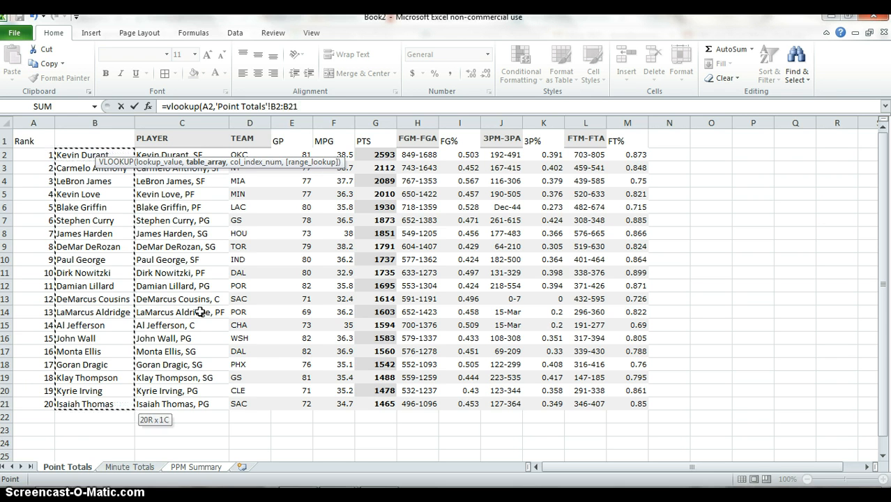
key(shift+Right)
key(shift+Right)
key(shift+Right)
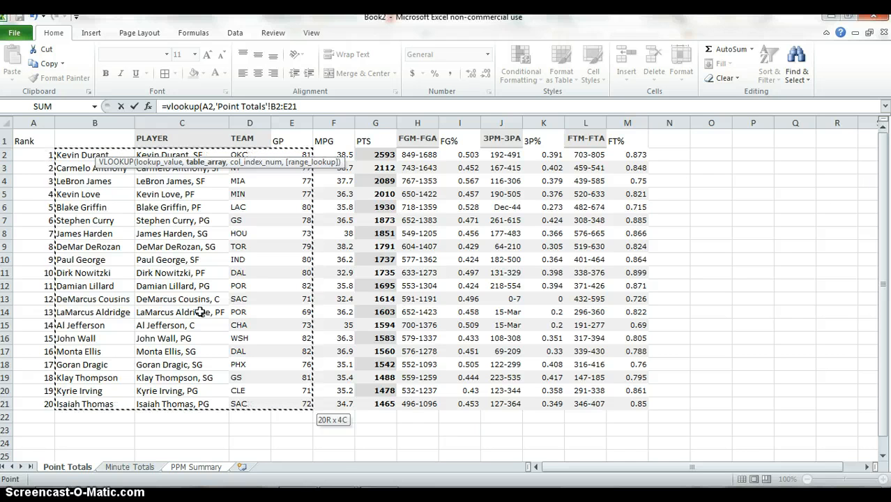
key(F4)
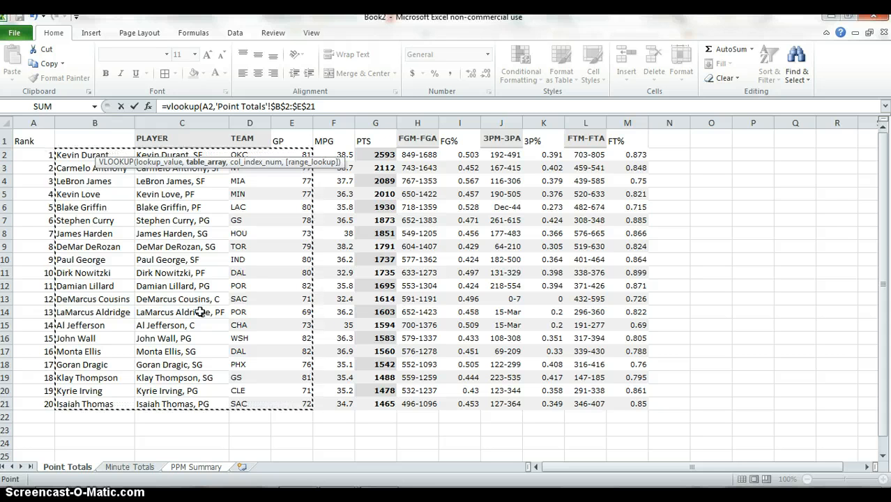
Complete the VLOOKUP with column index 4 and FALSE for an exact match, and enter the formula
text(,)
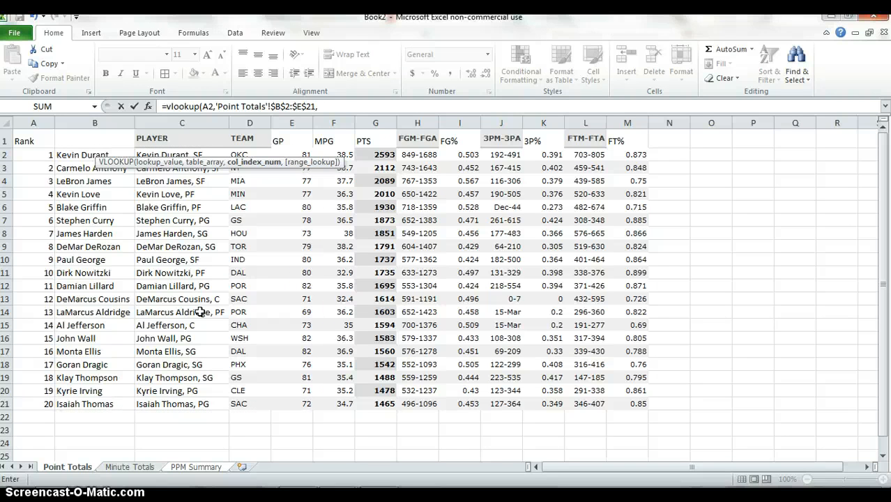
text(4,)
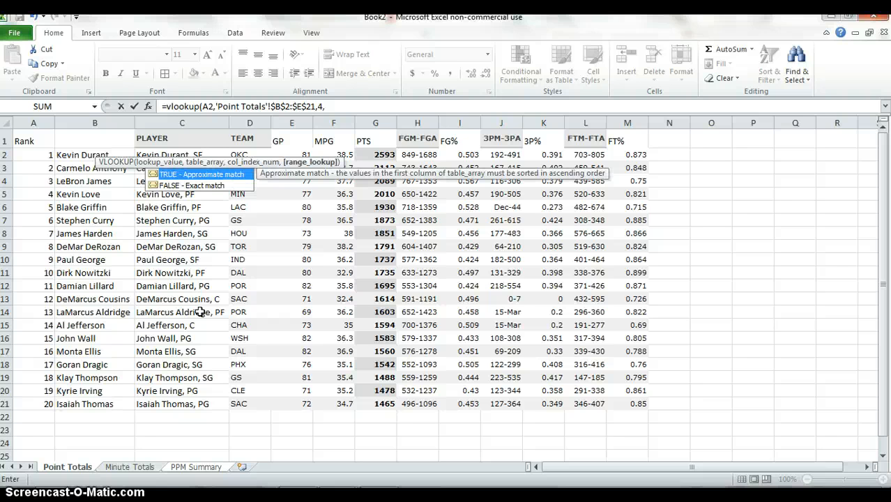
text(false)
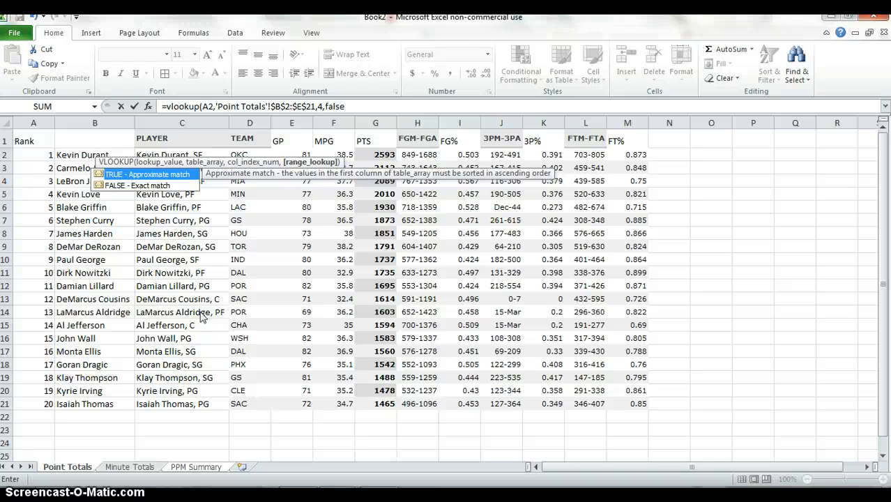
text())
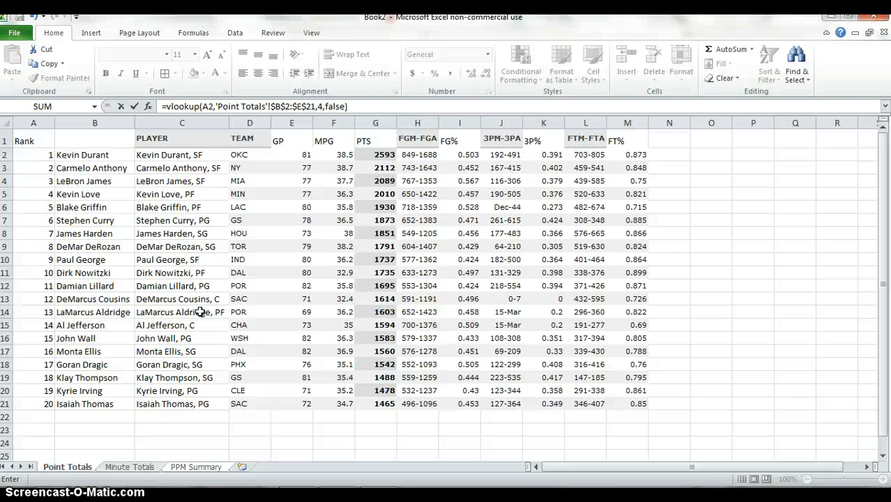
key(Return)
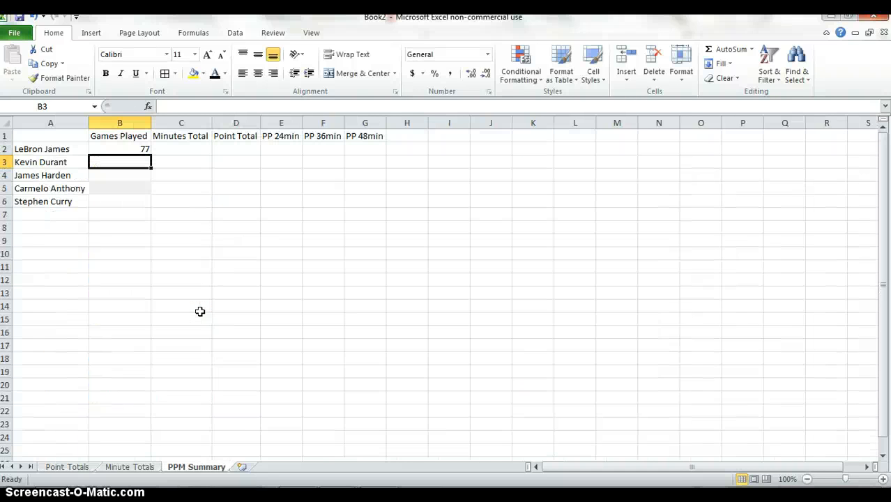
Fill the Games Played lookup formula from B2 down to B6 and review the formulas in the filled cells
key(Up)
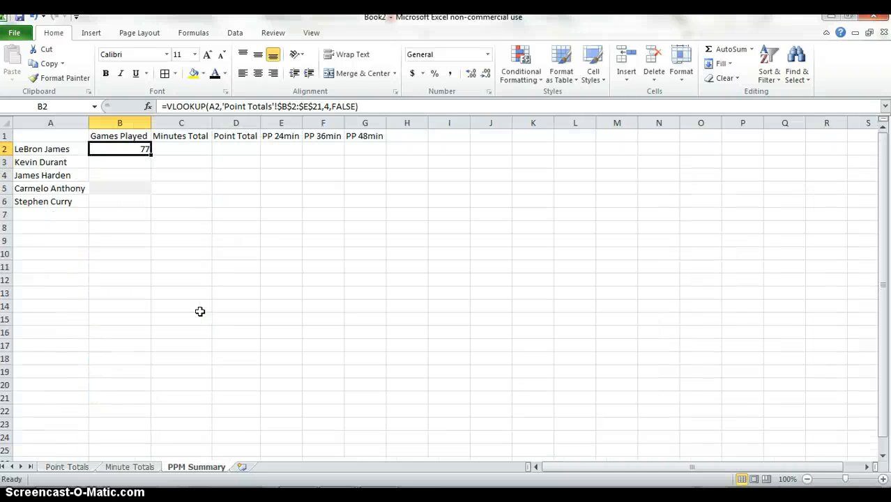
key(Left)
key(ctrl+Down)
key(Right)
key(ctrl+shift+Up)
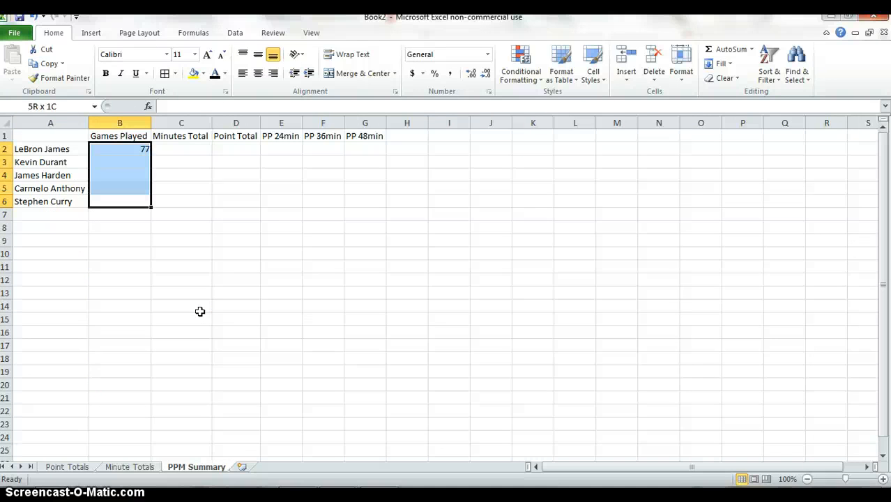
key(ctrl+d)
key(Down)
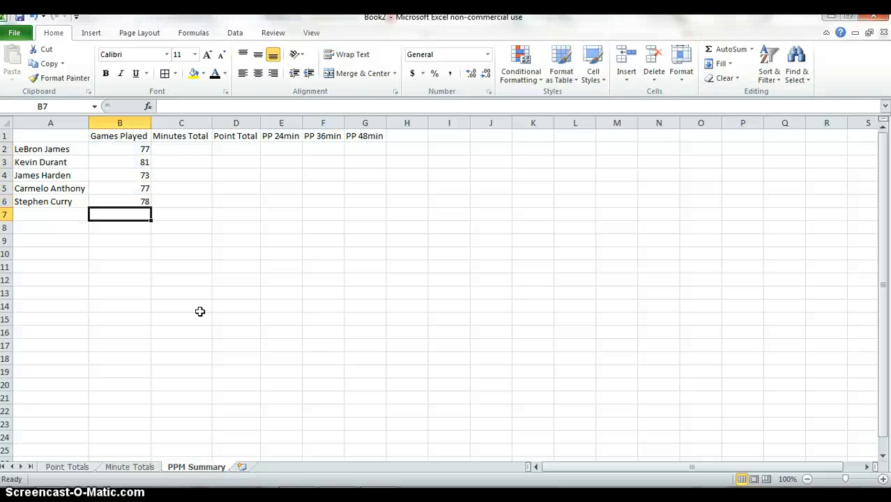
key(Up)
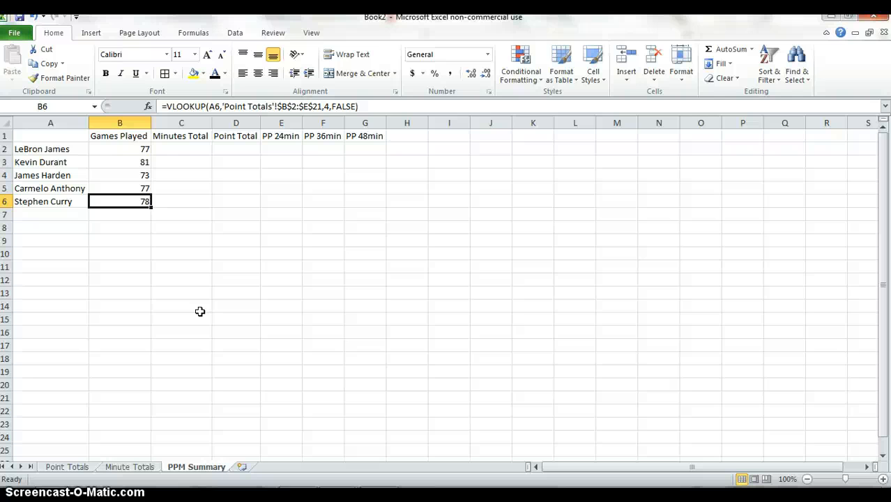
key(Up)
key(Up)
key(Up)
key(Up)
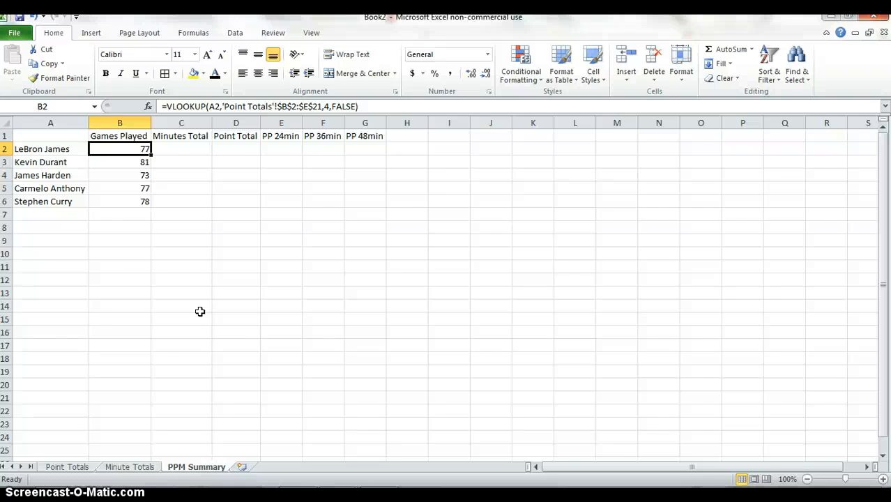
Check the Games Played lookups on PPM Summary against the GP column of the Point Totals sheet
key(ctrl+Page_Up)
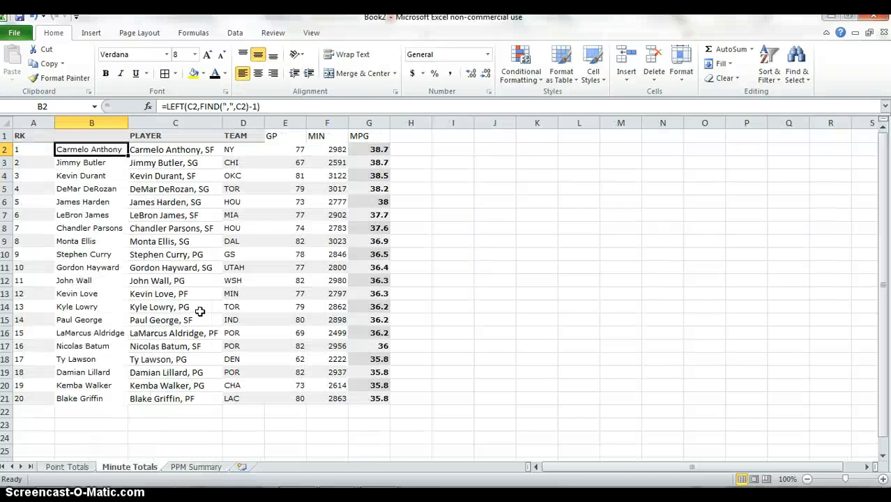
key(ctrl+Page_Up)
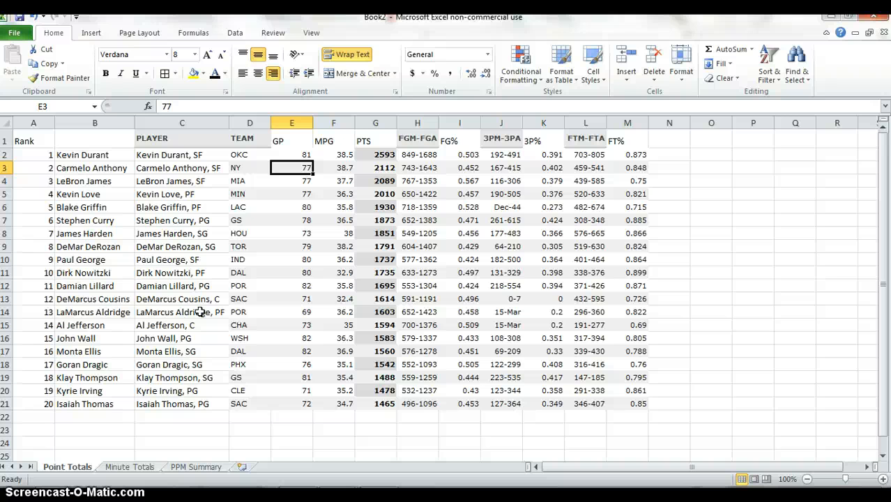
key(Down)
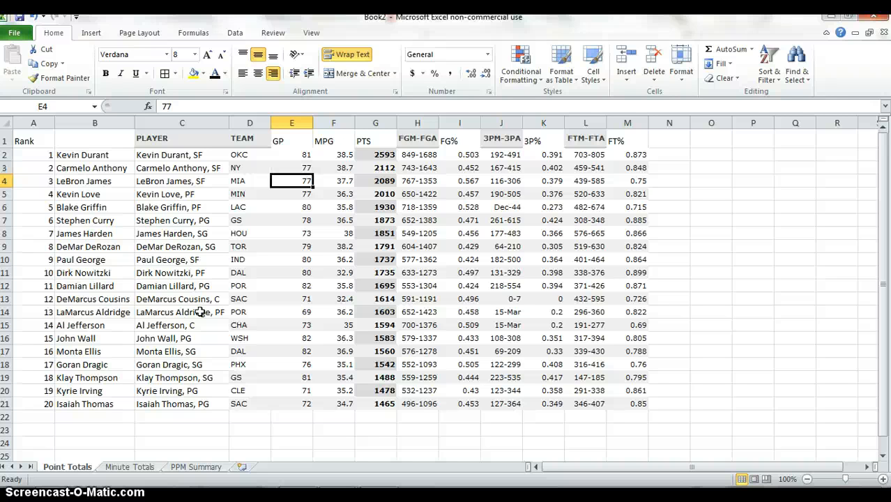
key(Down)
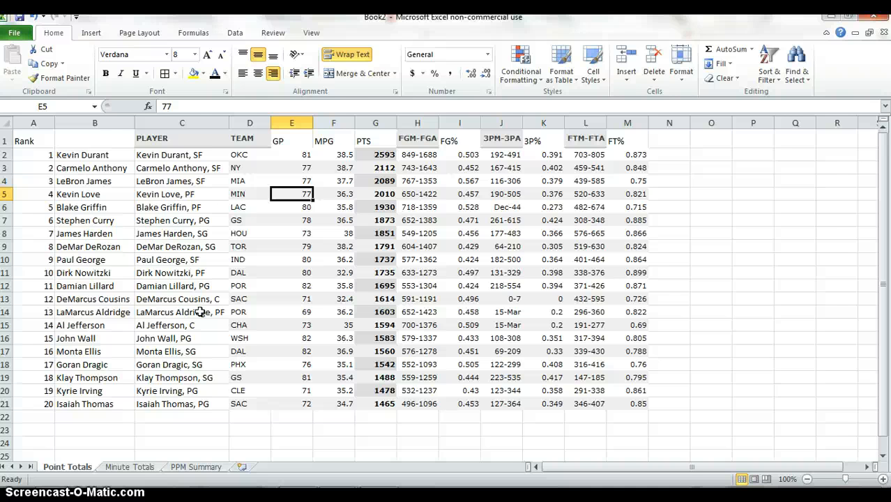
key(ctrl+Page_Down)
key(ctrl+Page_Down)
key(Down)
key(Down)
key(Down)
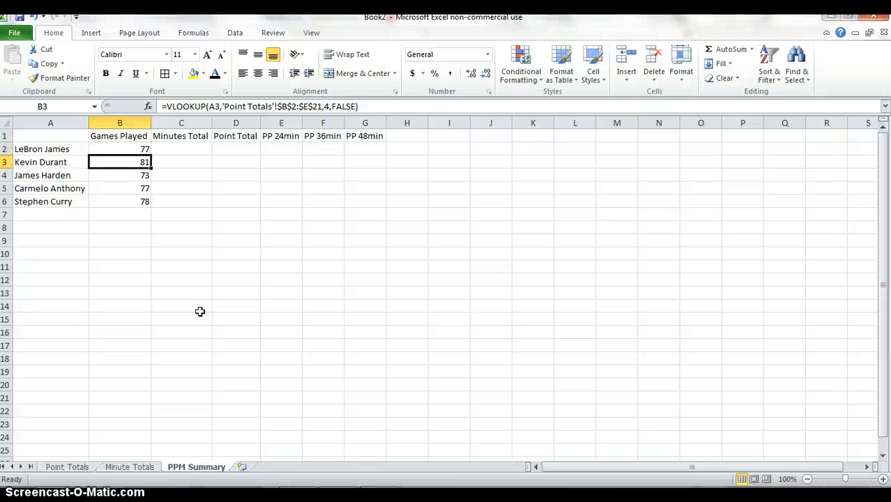
key(Down)
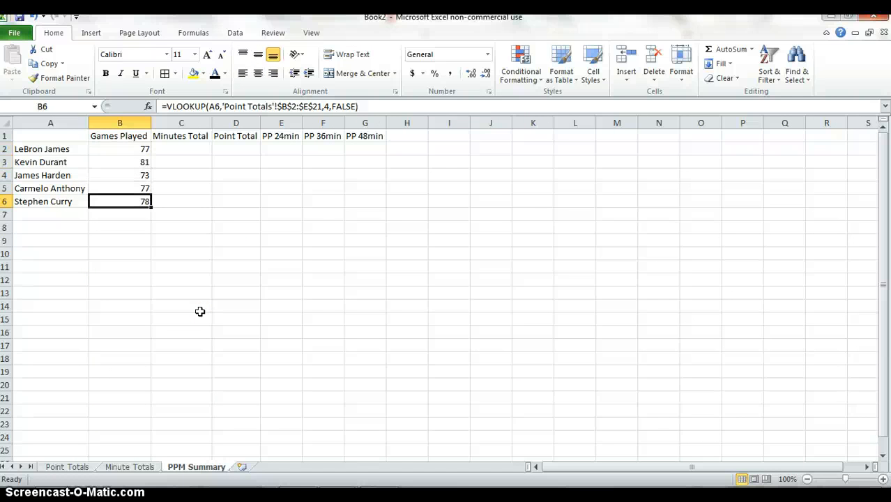
Begin a VLOOKUP formula in C2 of PPM Summary with A2 as the lookup value
key(Right)
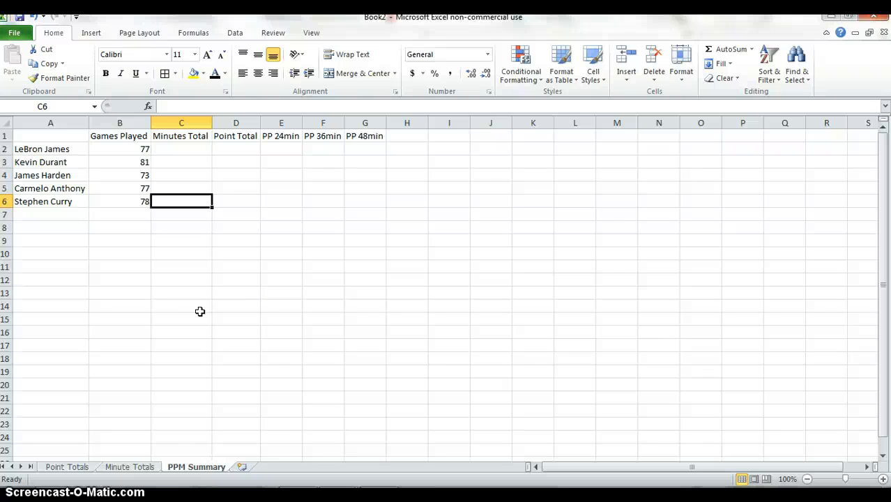
key(Up)
key(Up)
key(Up)
key(Up)
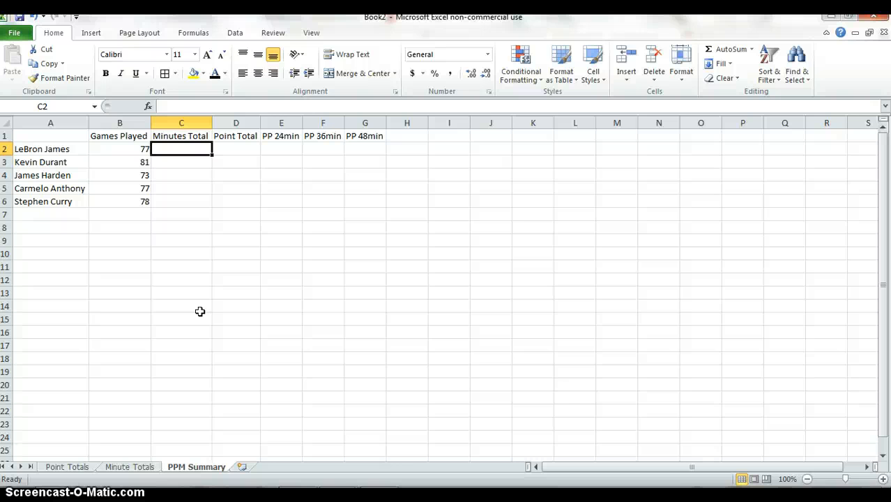
text(=vl)
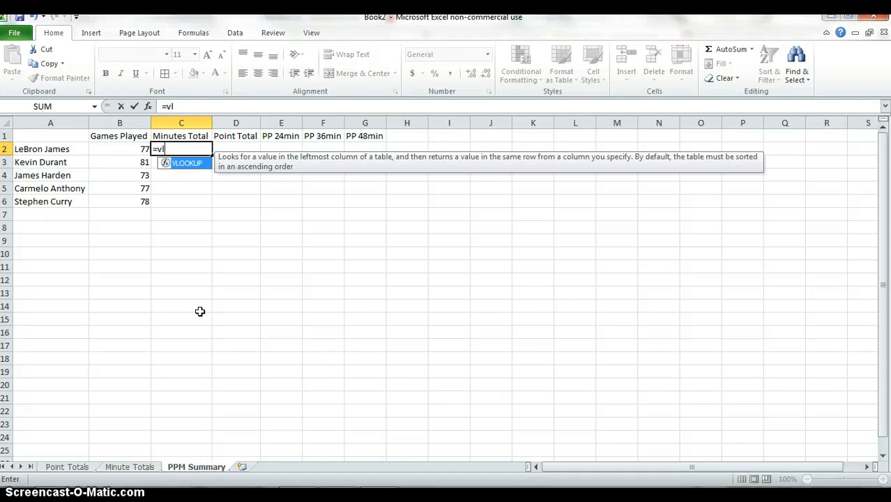
text(ookup()
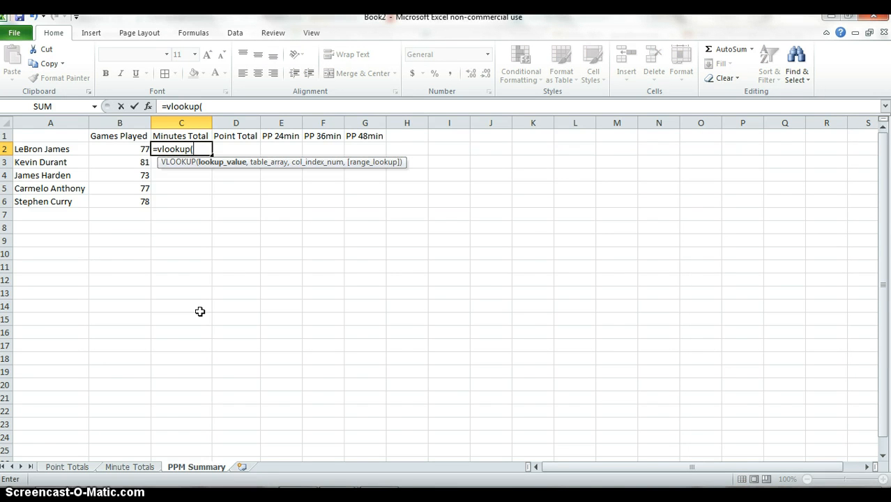
key(Left)
key(Left)
text(,)
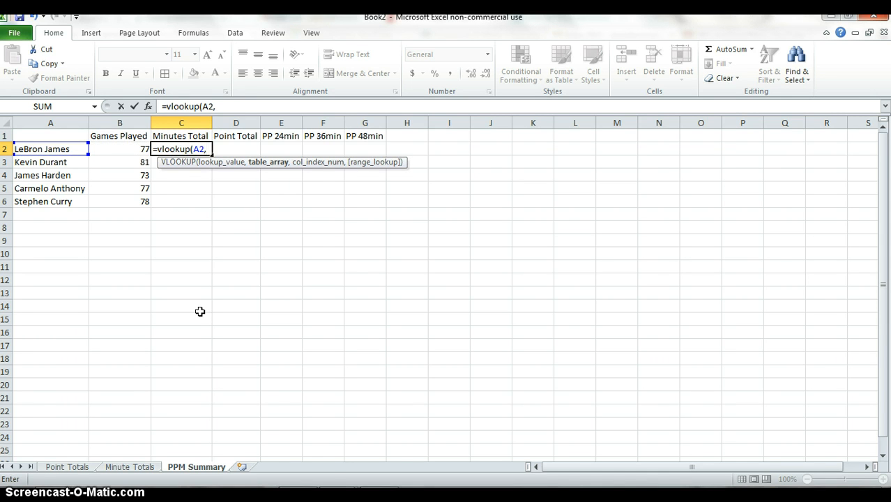
key(Up)
key(Left)
key(Left)
key(BackSpace)
key(BackSpace)
Set the VLOOKUP table array to the absolute range $B$2:$F$21 on the Minute Totals sheet
key(ctrl+Page_Up)
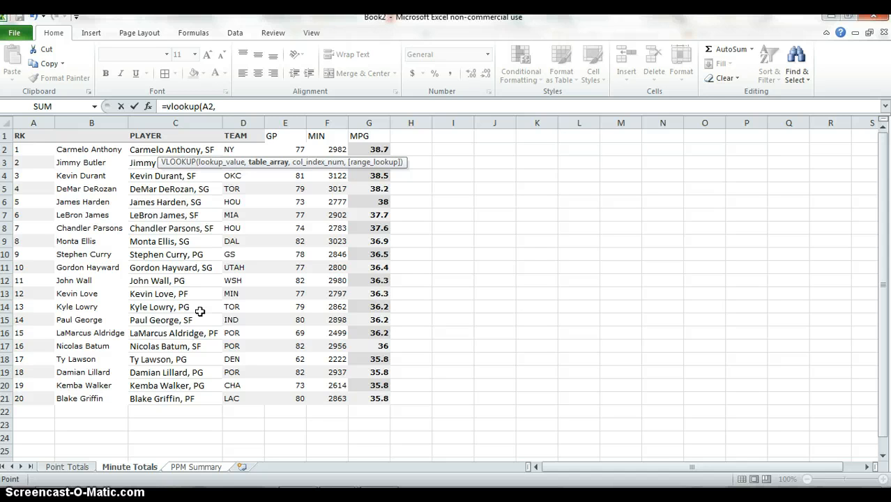
key(Left)
key(Down)
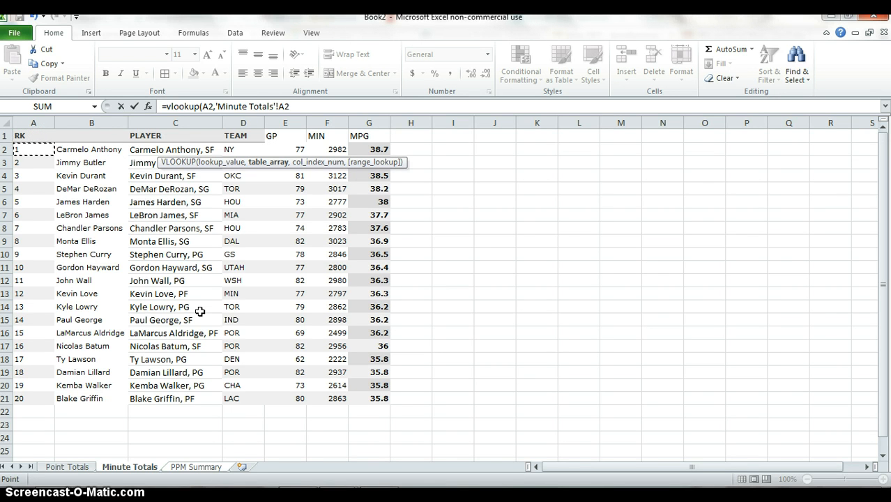
key(Right)
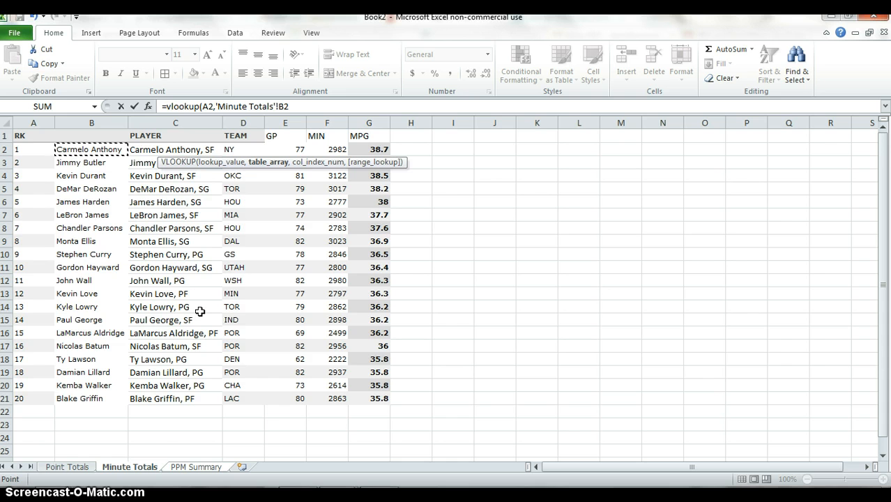
key(shift+Right)
key(shift+Right)
key(shift+Right)
key(shift+Right)
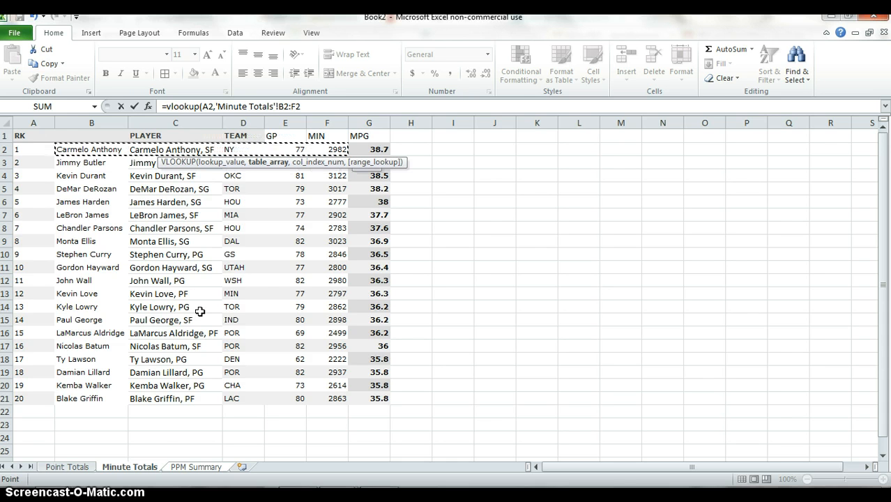
key(ctrl+shift+Down)
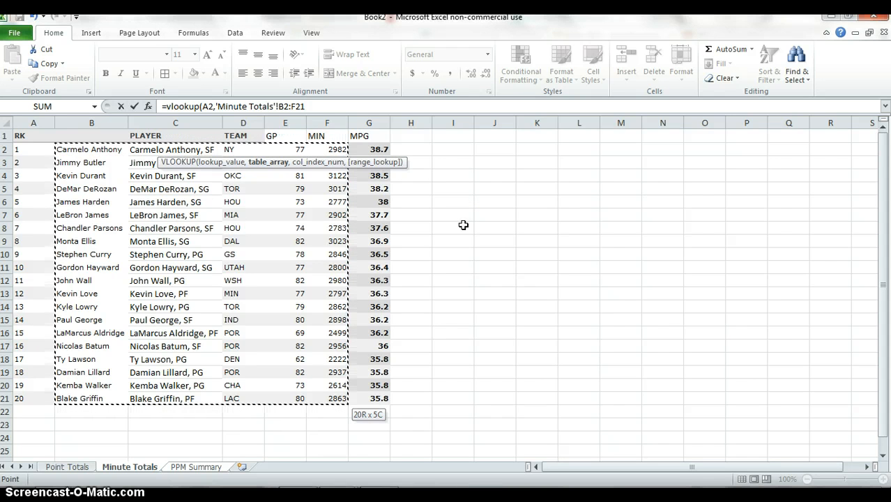
key(F4)
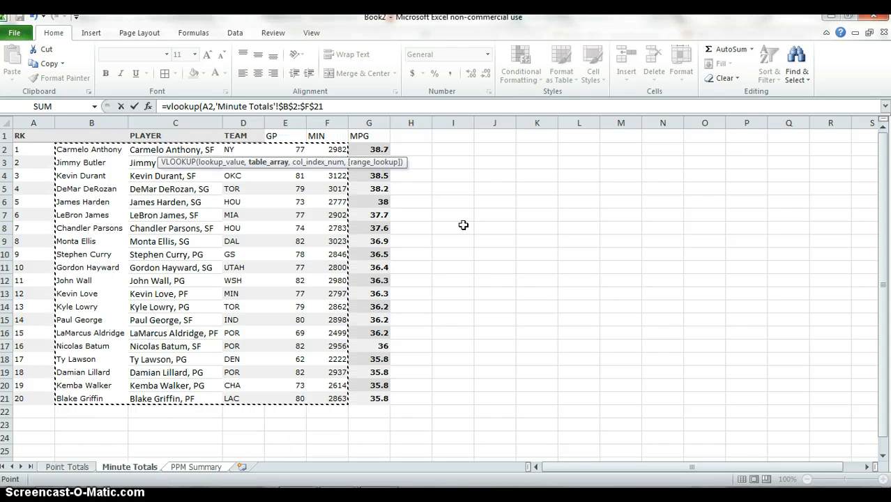
Complete the Minutes Total VLOOKUP with column index 5 and FALSE for an exact match, and enter the formula
text(,)
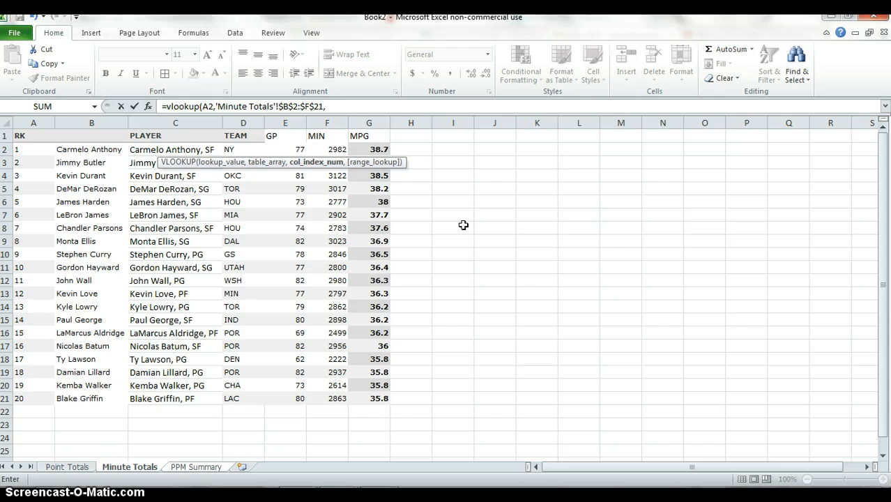
text(5,false))
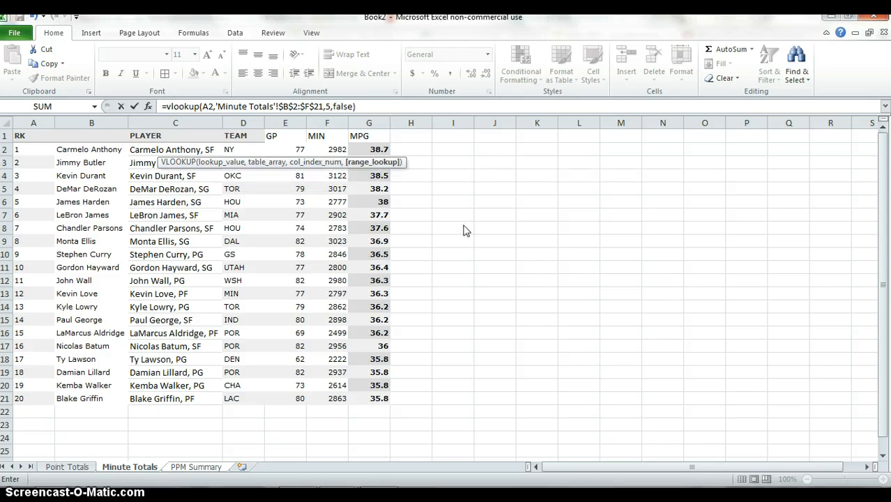
key(Return)
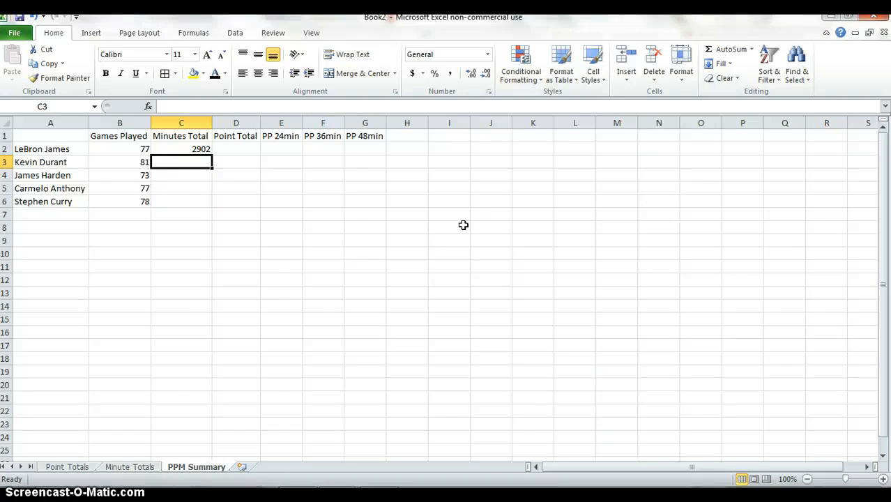
Fill the Minutes Total lookup formula from C2 down to C6 and review the formula in C2
key(Left)
key(ctrl+Down)
key(Right)
key(ctrl+shift+Up)
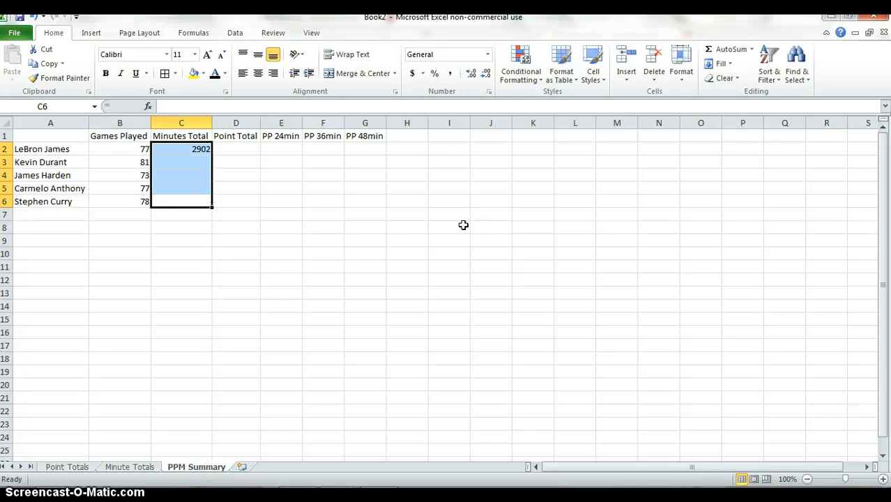
key(ctrl+d)
key(Right)
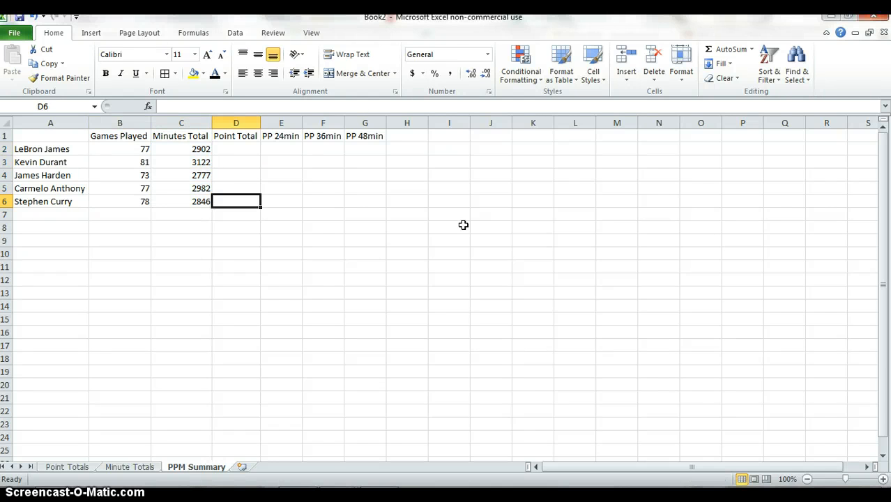
key(Left)
key(Up)
key(Up)
key(Up)
key(Up)
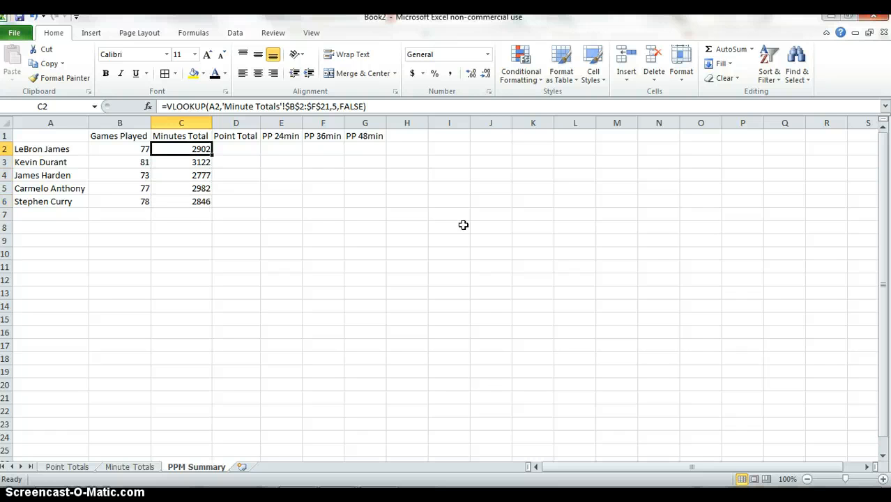
key(Down)
key(Down)
key(Down)
key(Down)
key(Down)
key(Down)
key(Down)
key(Down)
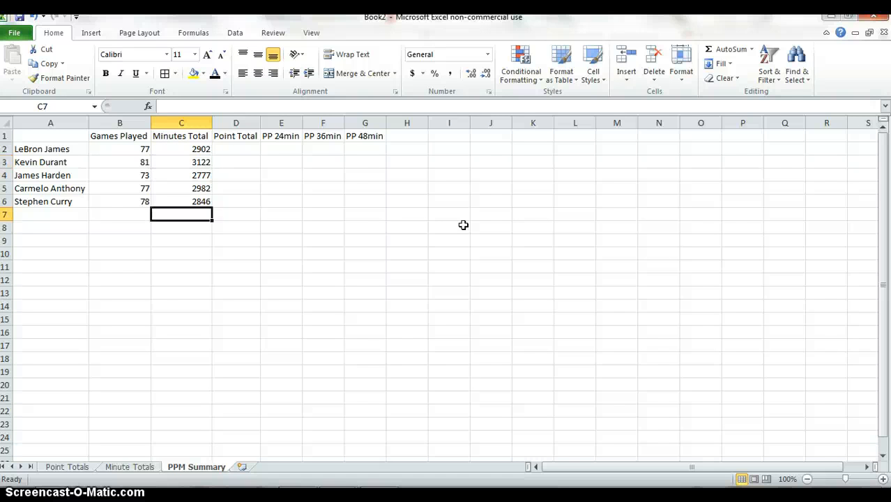
key(Left)
key(Left)
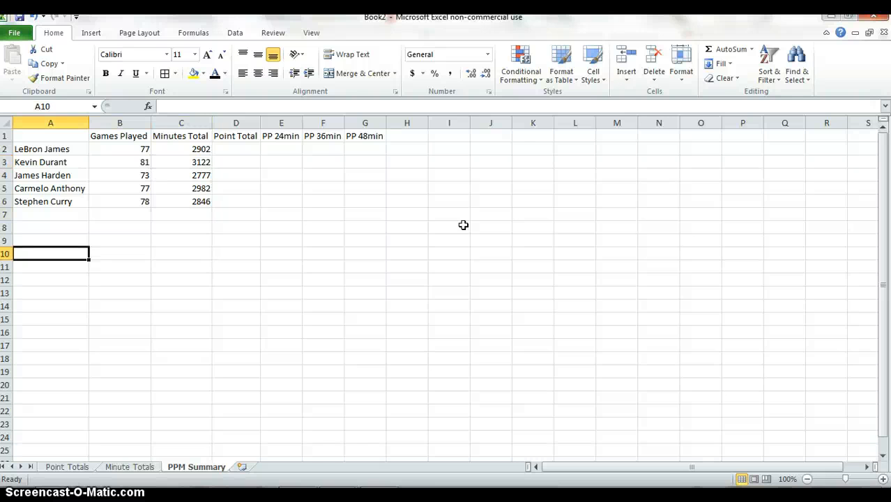
key(Up)
key(Up)
key(Up)
key(Up)
key(Up)
key(Up)
key(shift+Down)
key(shift+Down)
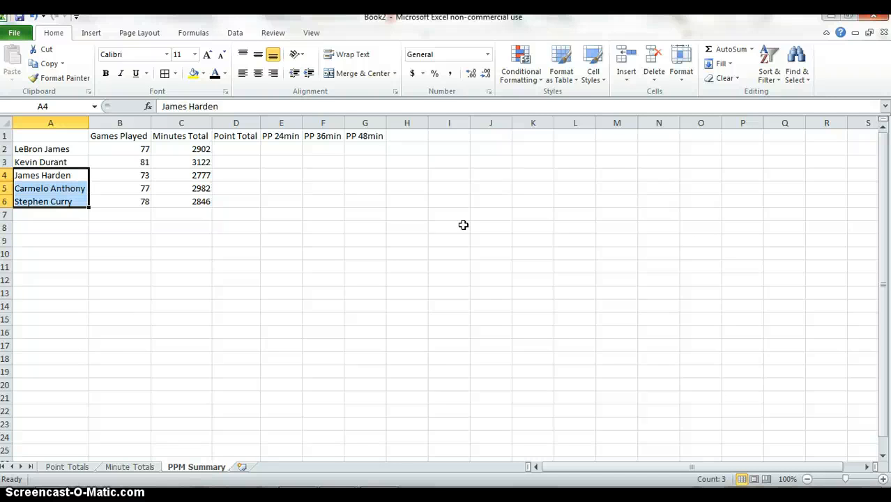
key(ctrl+c)
key(Down)
key(Down)
key(Down)
key(Down)
key(Down)
key(Down)
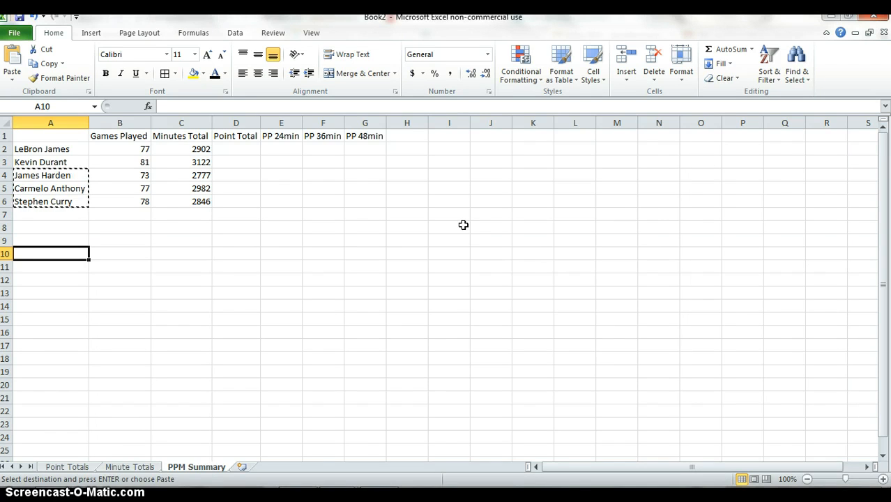
key(ctrl+b)
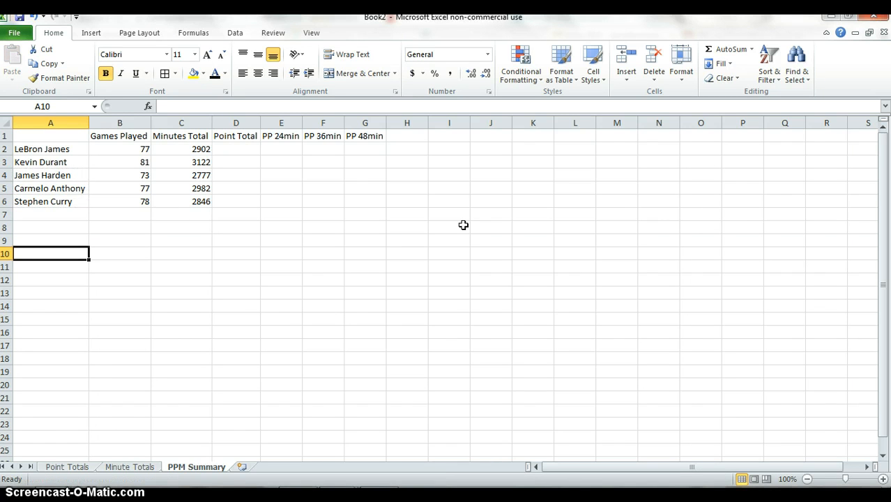
Copy the last three player names in A4:A6 to A10:A12 and select B10 beside the first copy
key(ctrl+Up)
key(shift+Up)
key(shift+Up)
key(ctrl+c)
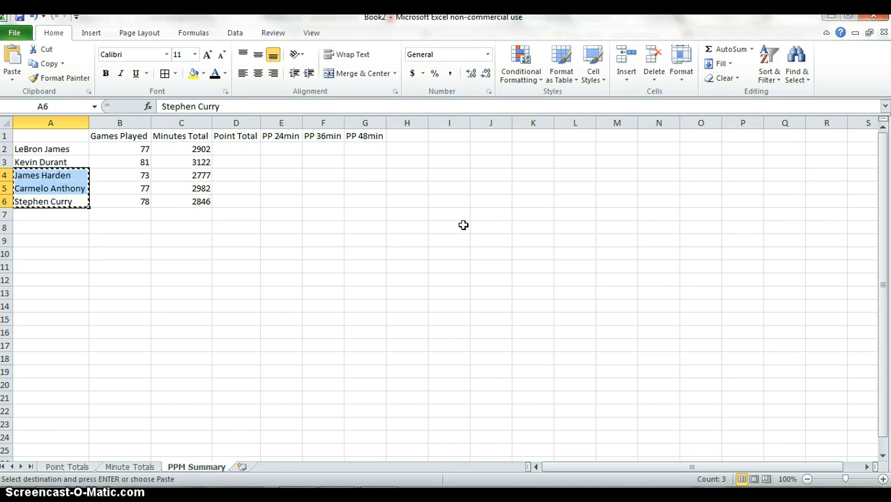
key(Down)
key(Down)
key(Down)
key(Down)
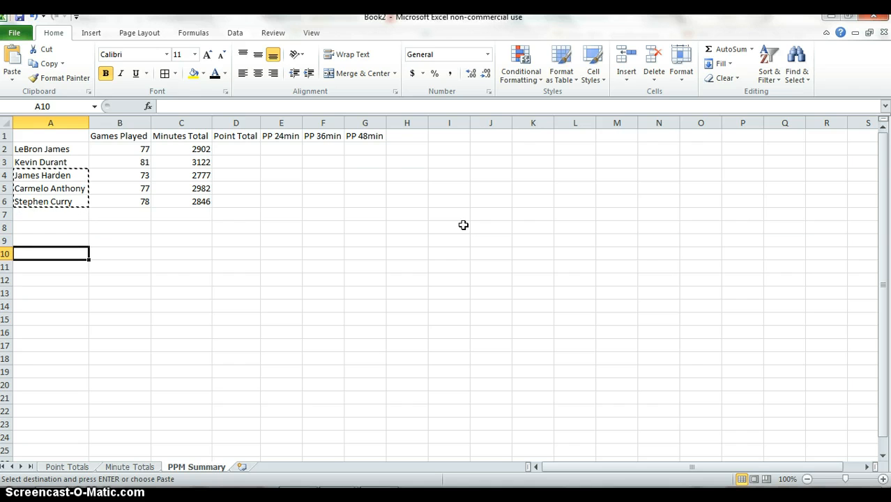
key(ctrl+v)
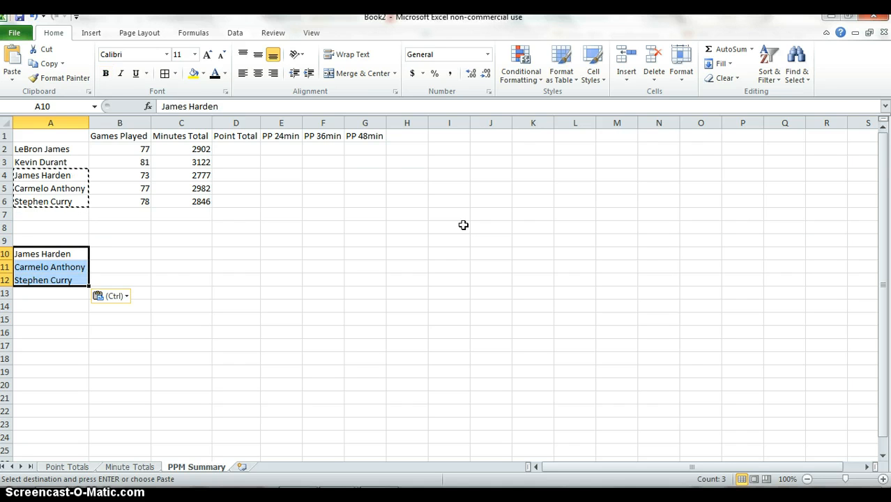
key(Right)
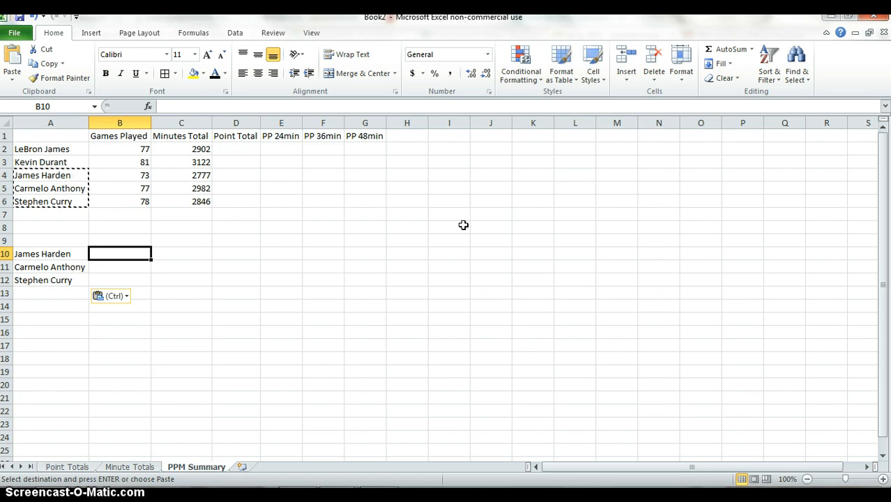